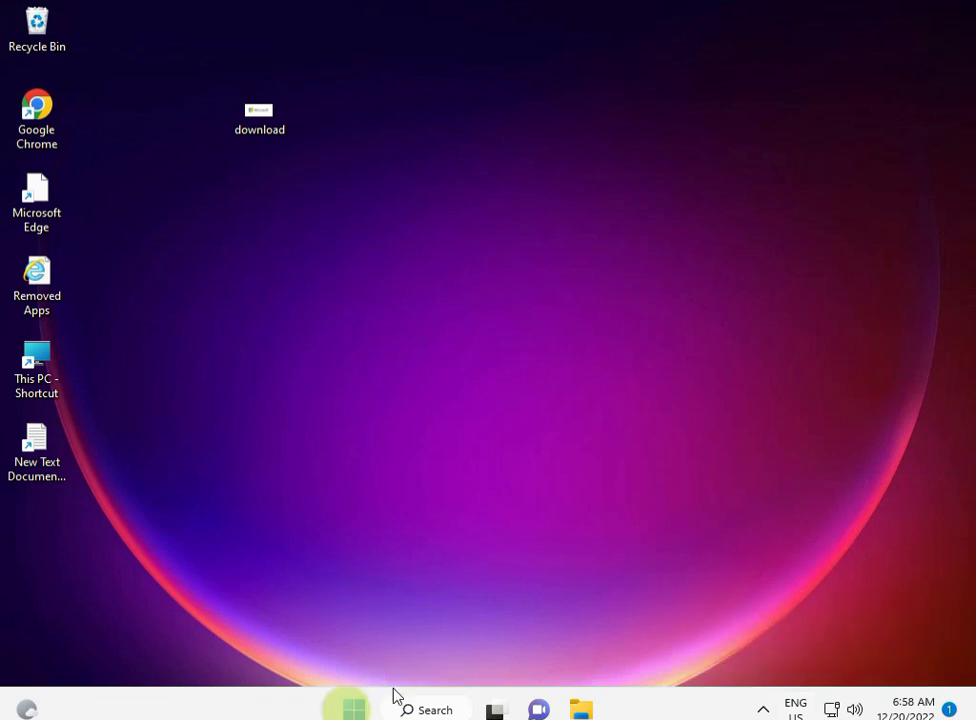
Open the Start menu from the taskbar to show pinned apps and recommended files.
click(352, 708)
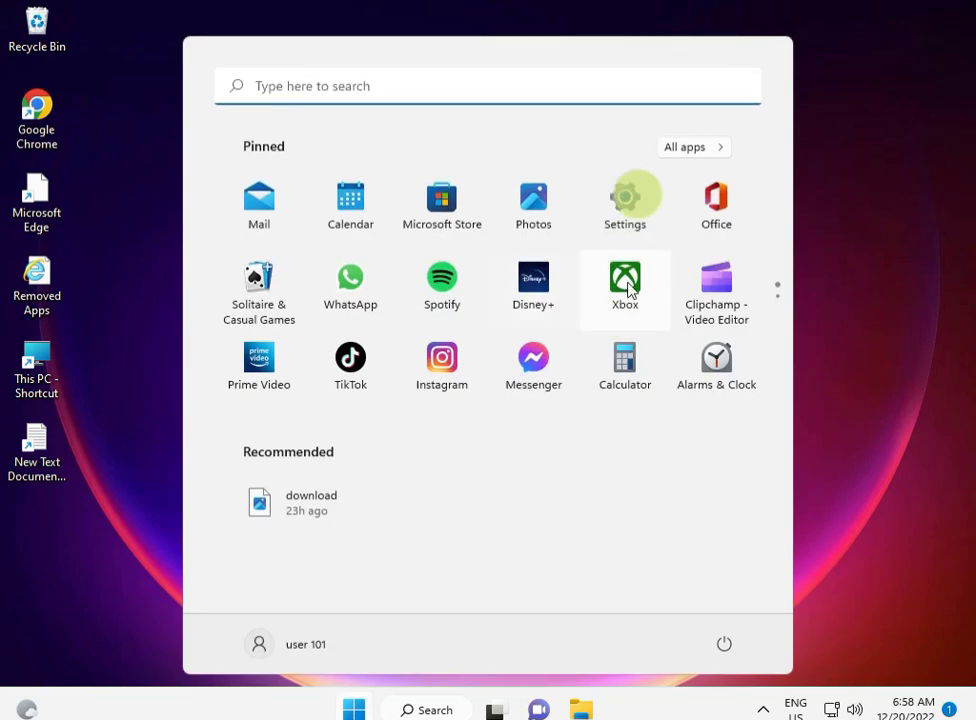
Run the Printer troubleshooter from Settings > System > Troubleshoot > Other troubleshooters.
click(630, 200)
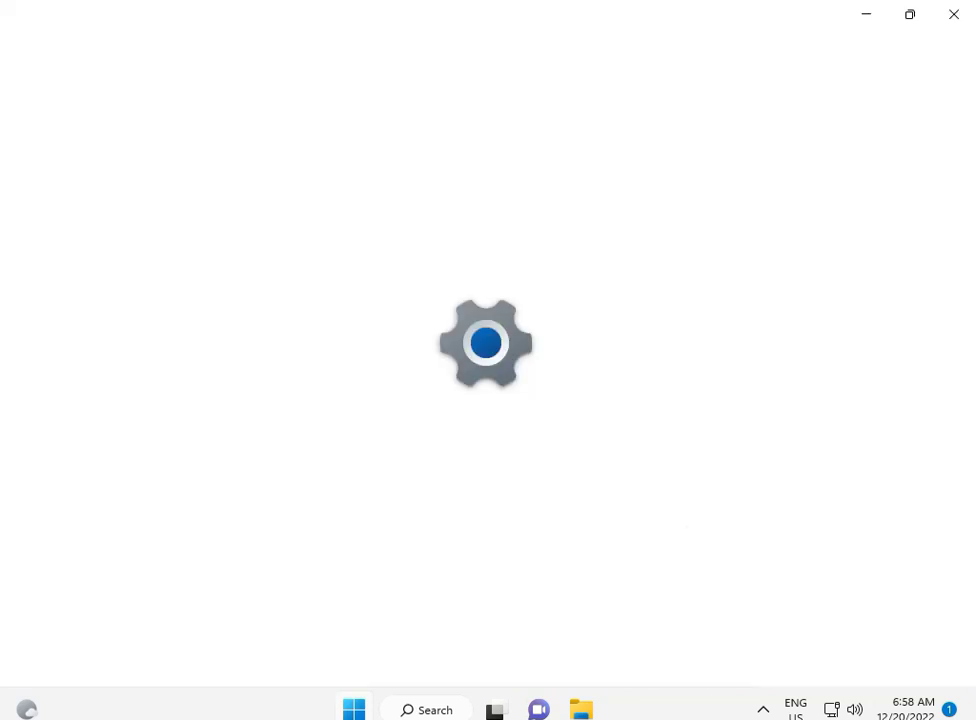
scroll(677, 575, down, 5)
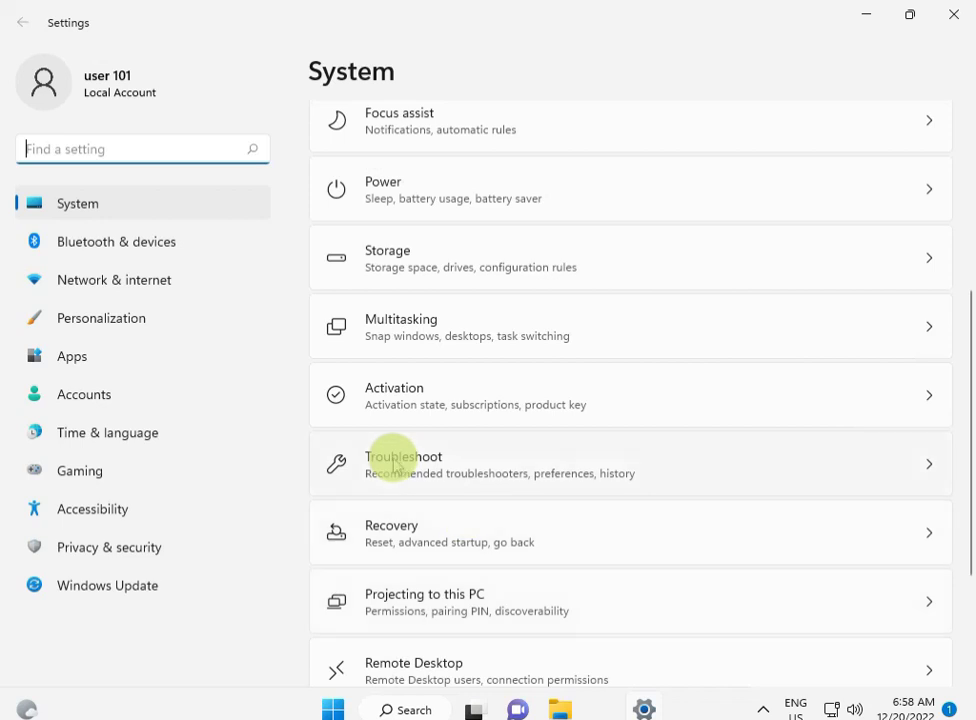
click(395, 466)
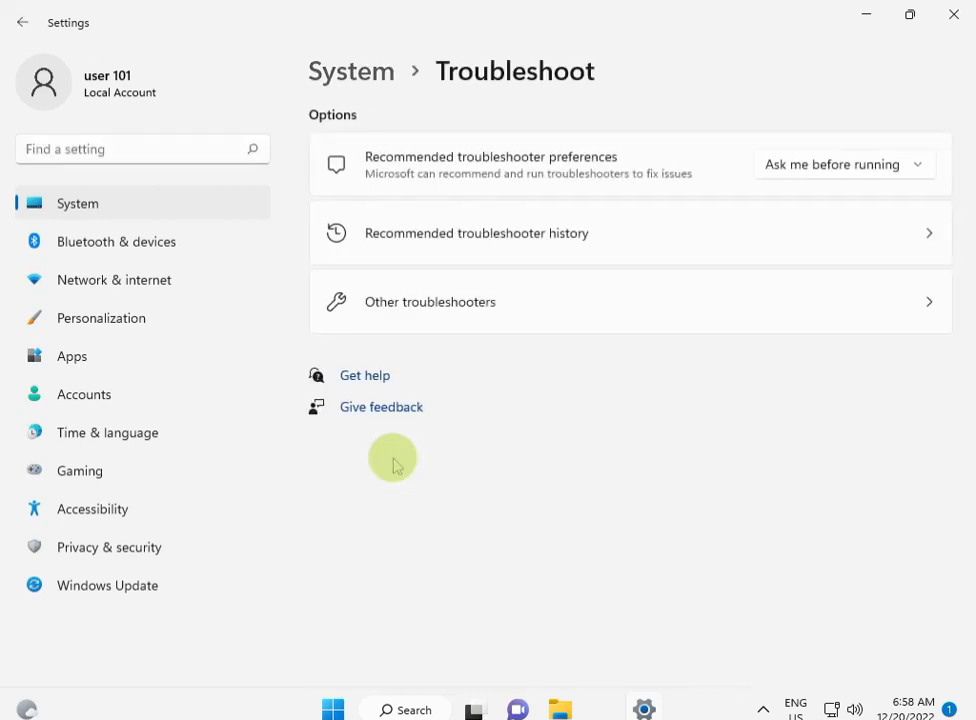
click(533, 320)
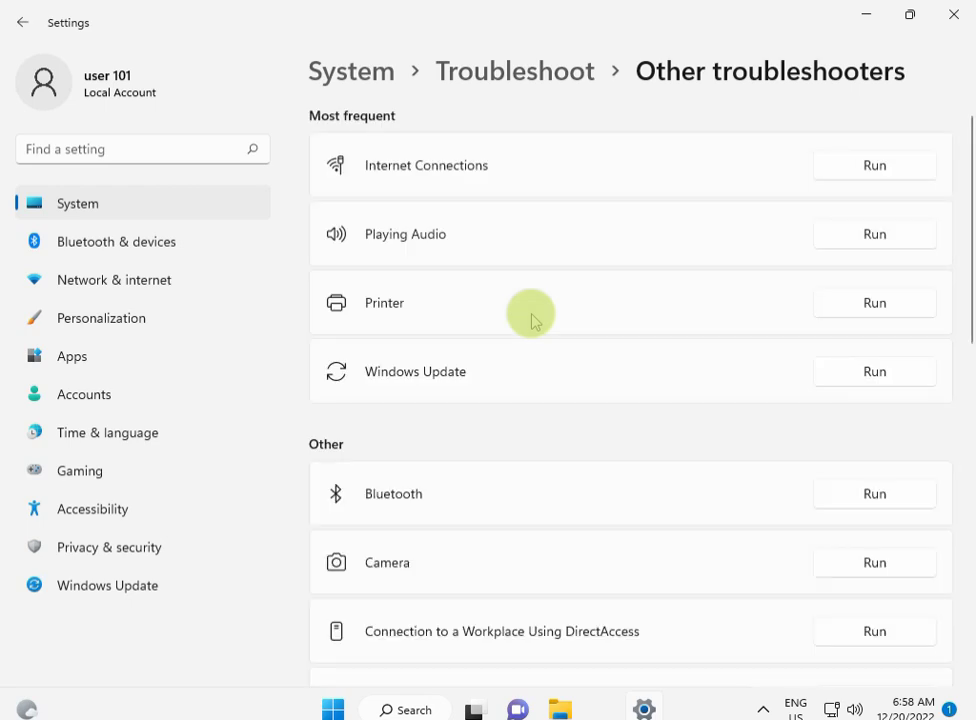
click(875, 303)
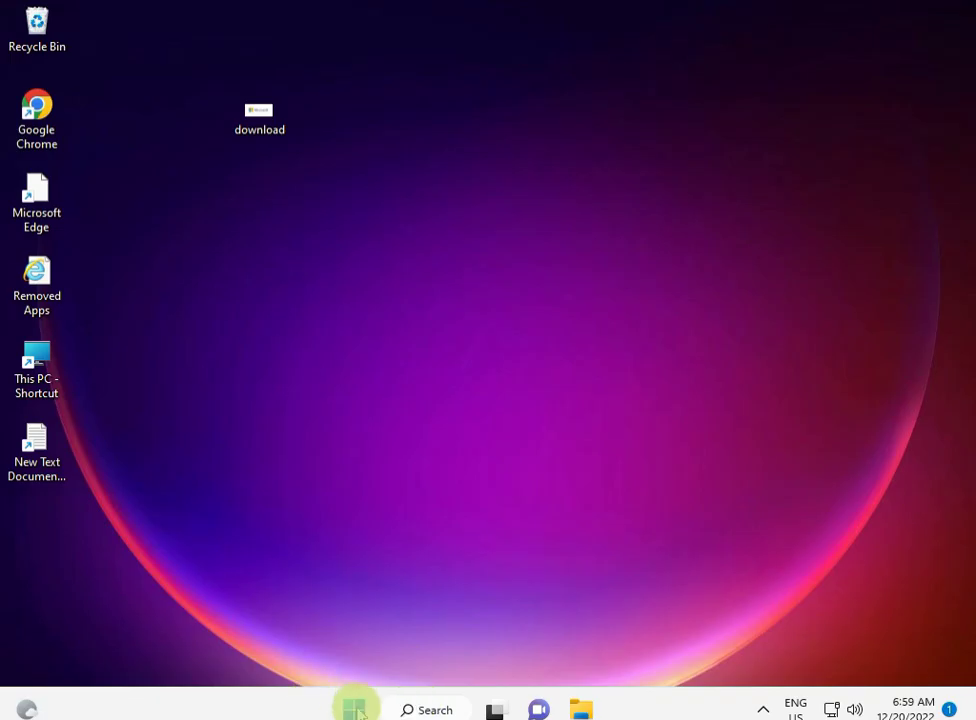
Search 'servi' from Start and launch Services with Run as administrator.
click(356, 710)
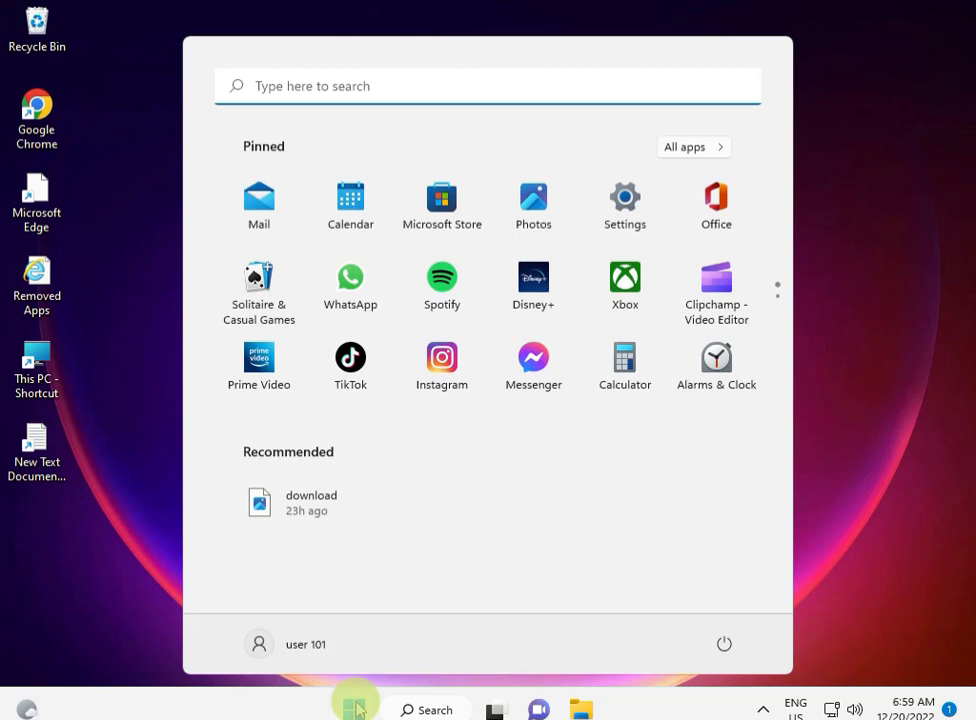
click(356, 710)
click(356, 708)
text(servi)
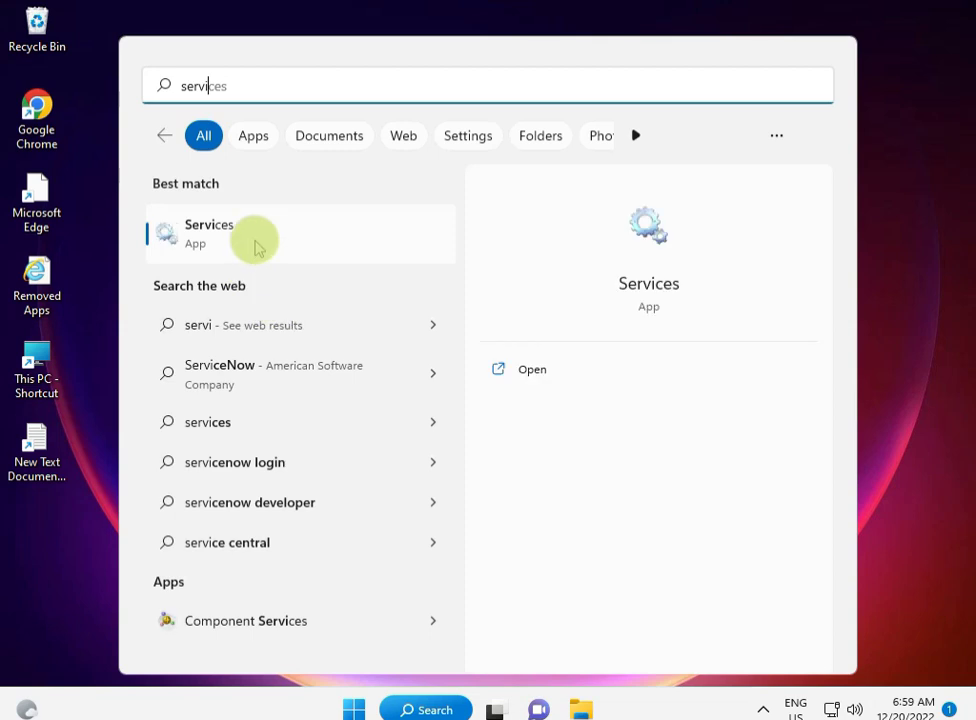
click(257, 247)
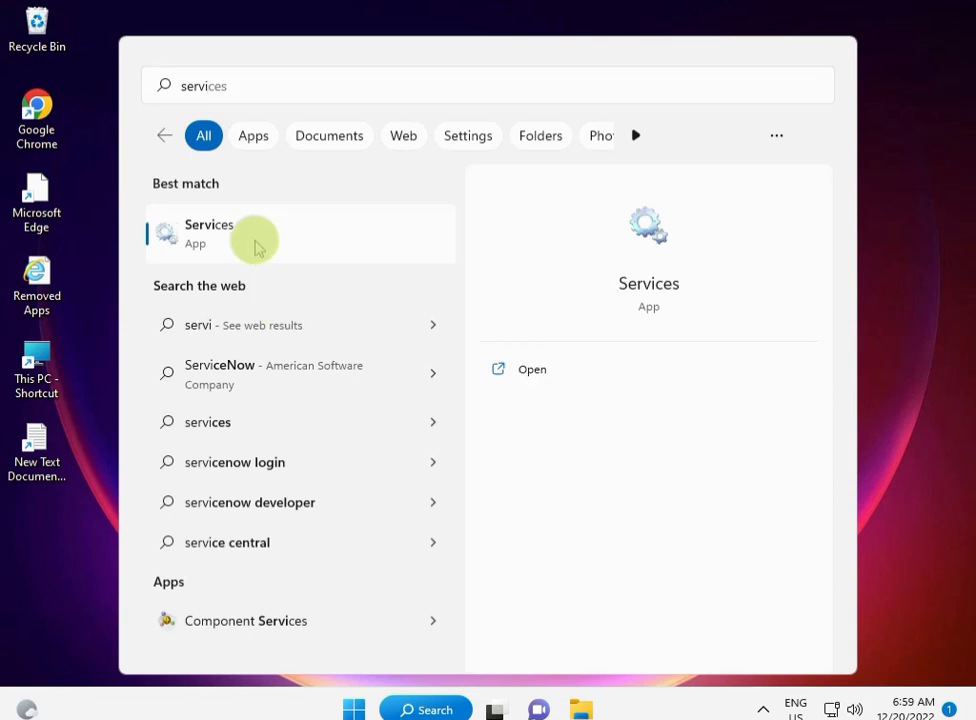
right_click(257, 247)
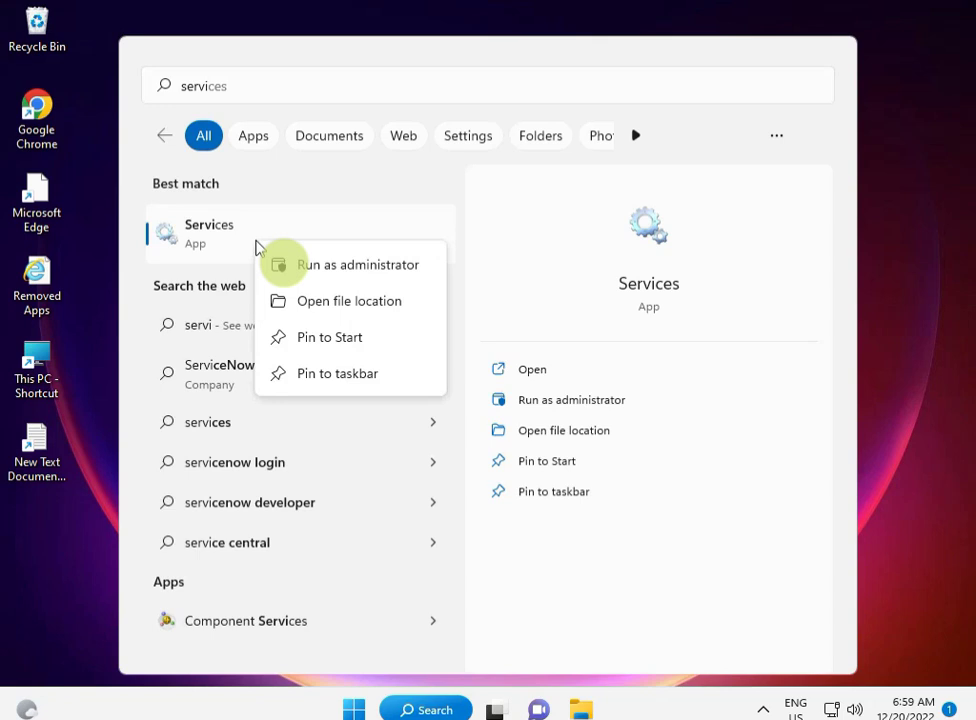
click(280, 264)
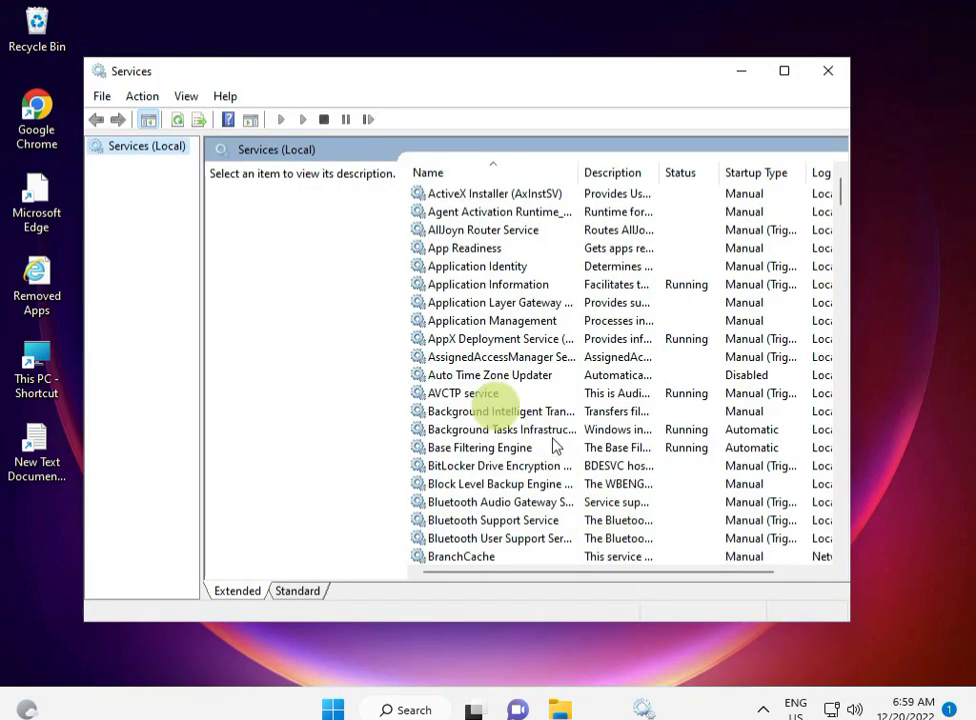
Jump to the P entries in the services list and select Print Spooler.
click(497, 411)
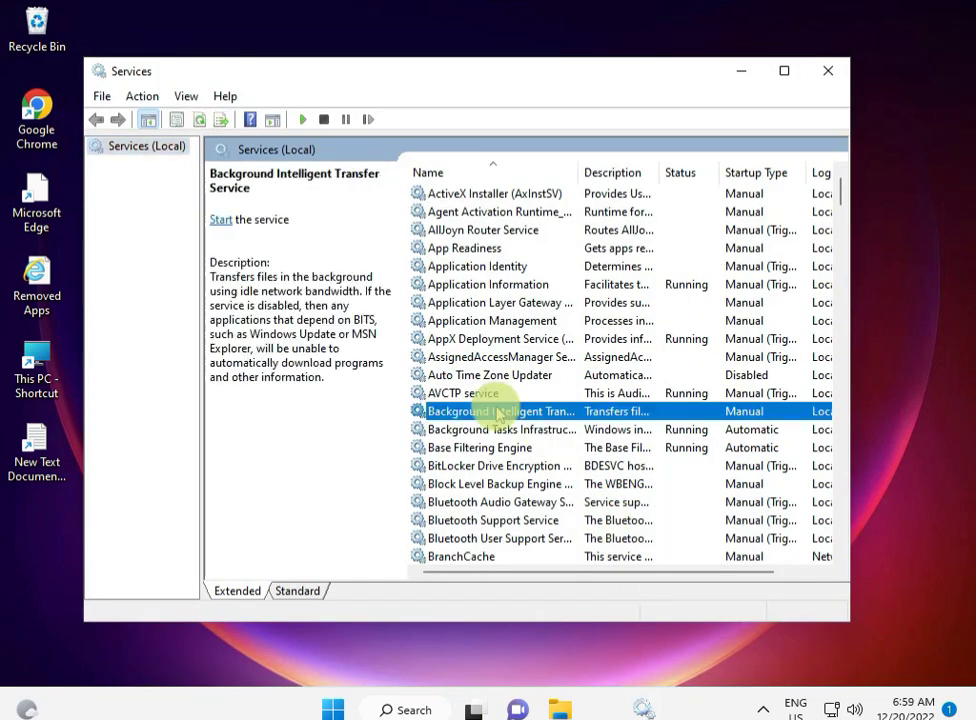
key(p)
key(a)
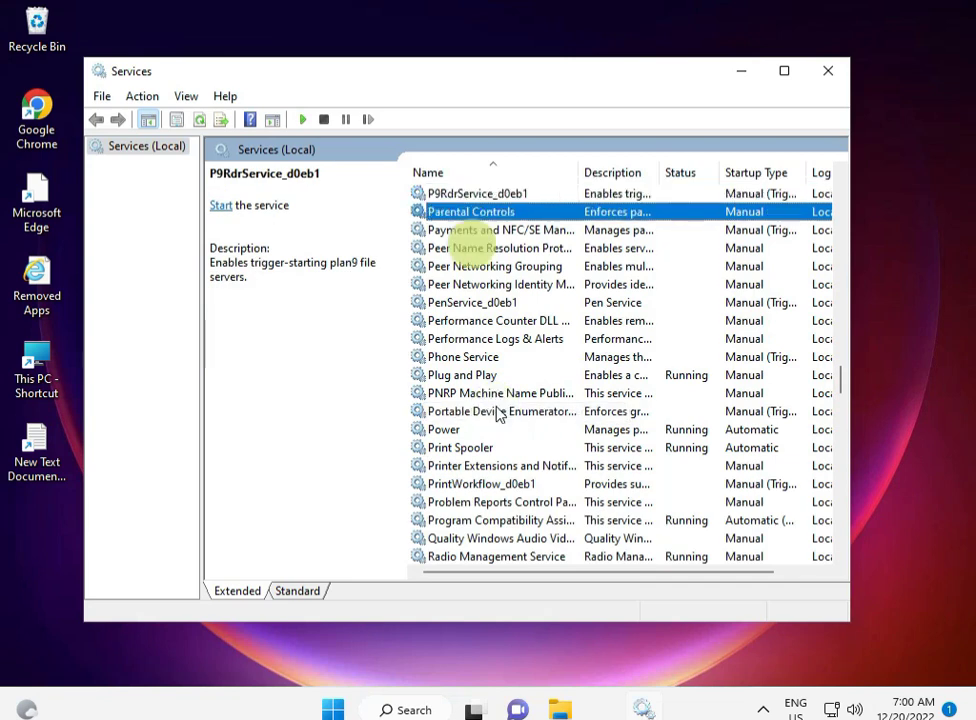
key(Down)
key(Down)
key(Down)
key(Down)
key(Down)
key(Down)
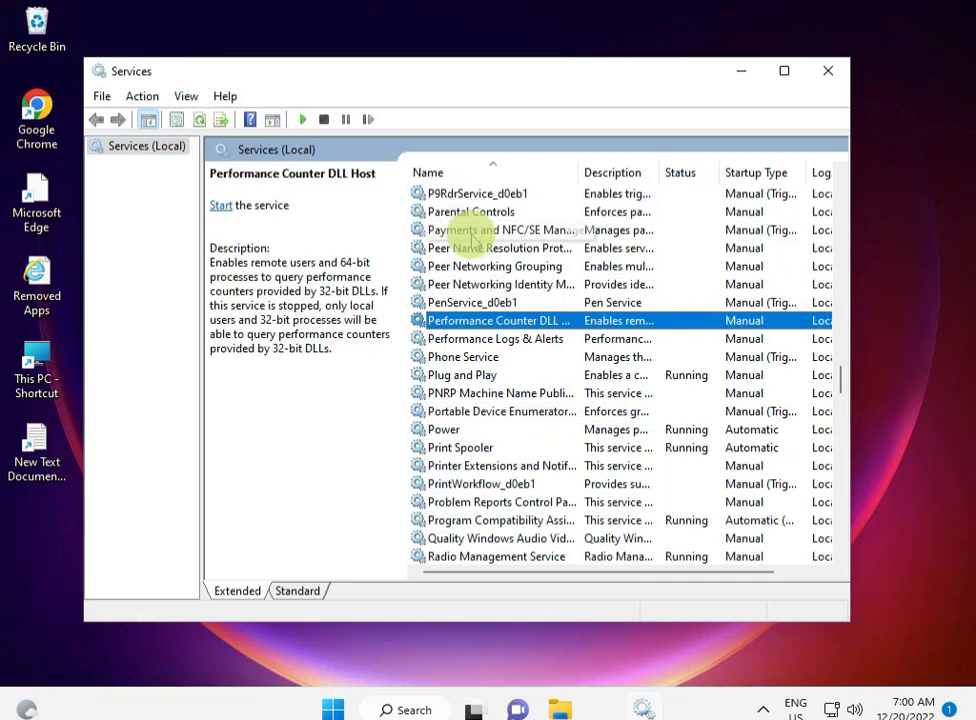
key(Down)
key(Down)
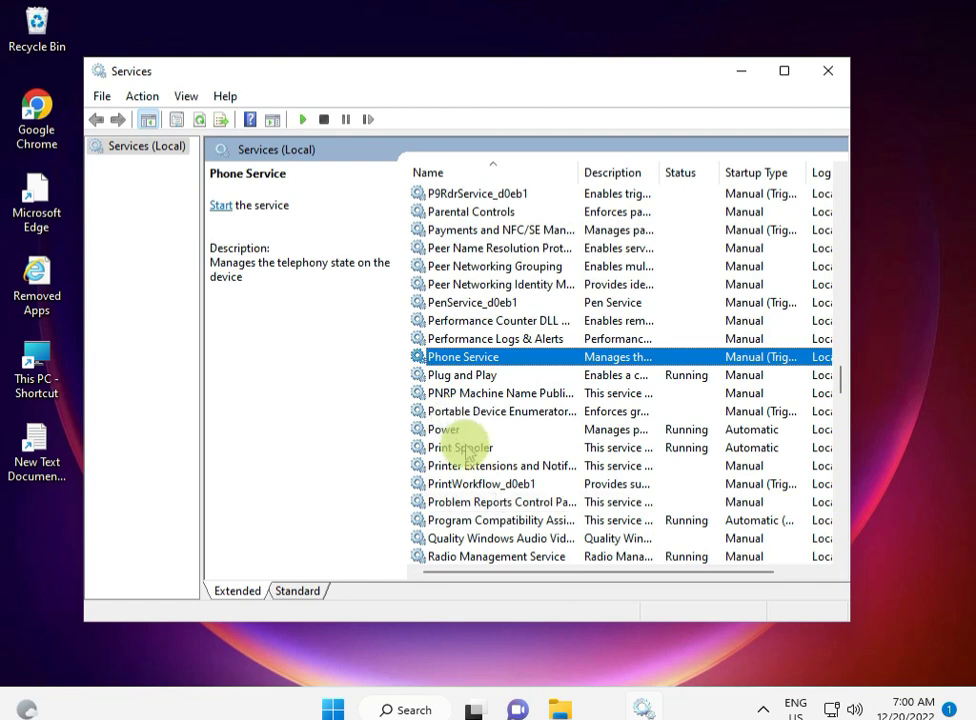
click(466, 449)
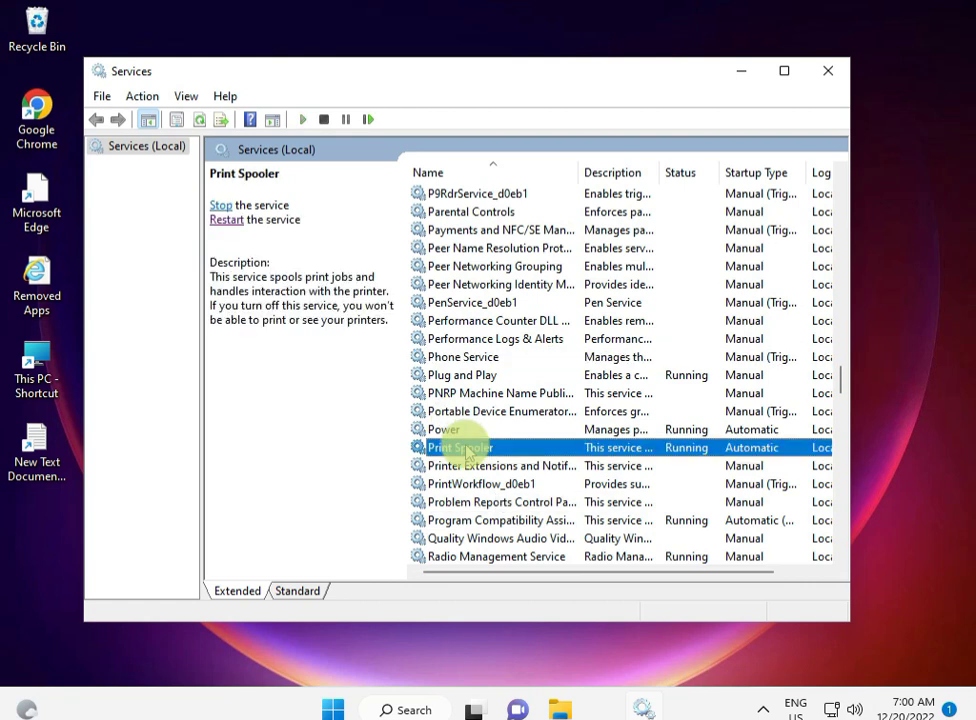
Stop the Print Spooler service in its Properties, confirm with OK, and minimize Services.
double_click(466, 449)
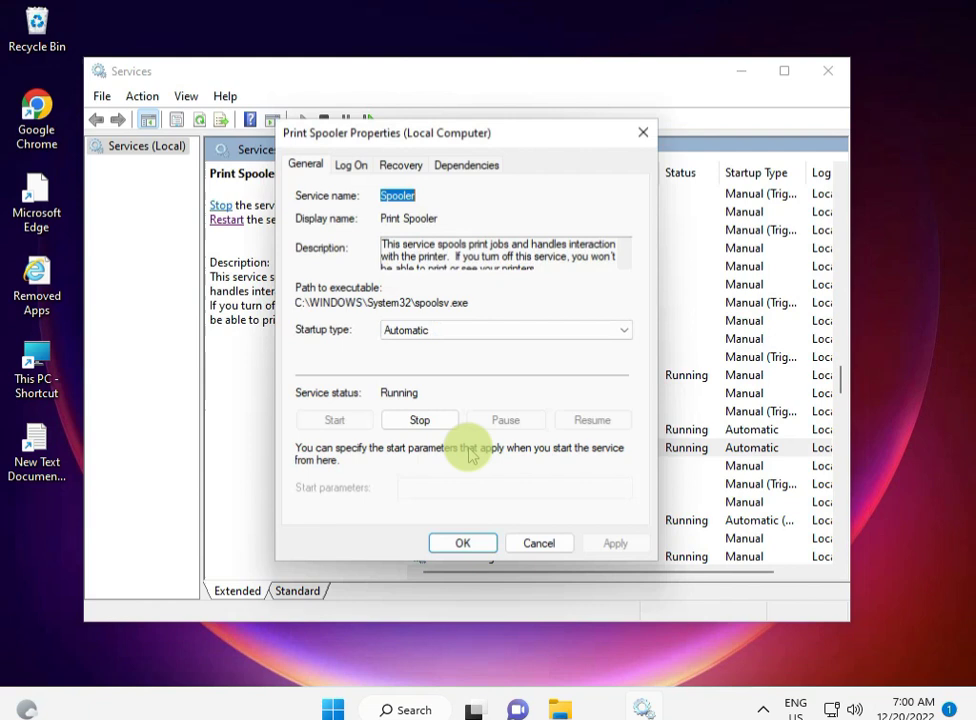
click(422, 421)
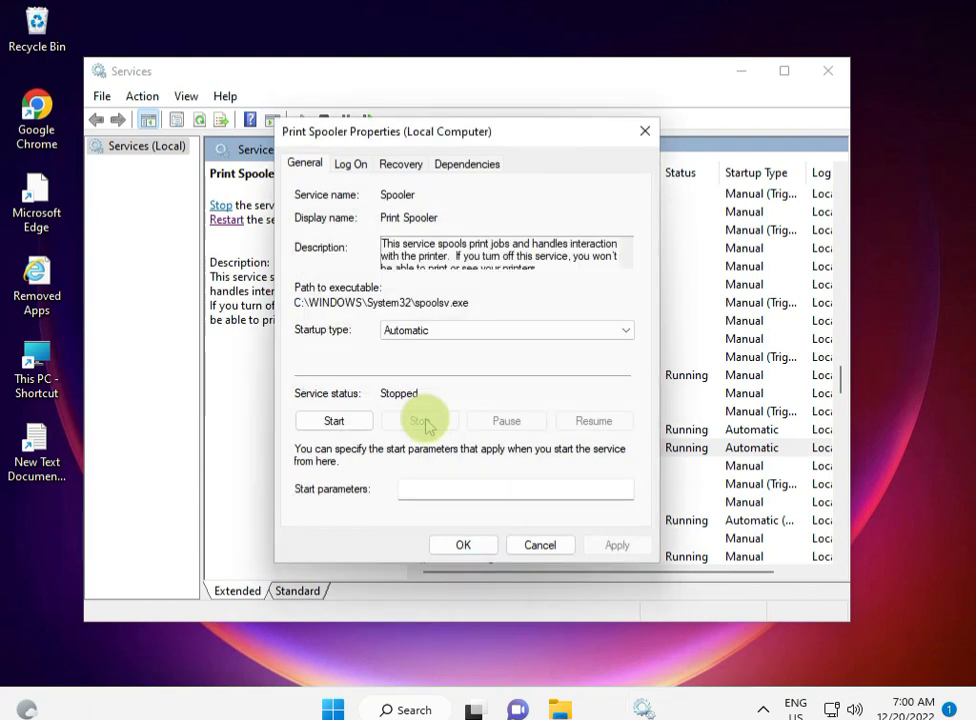
click(464, 546)
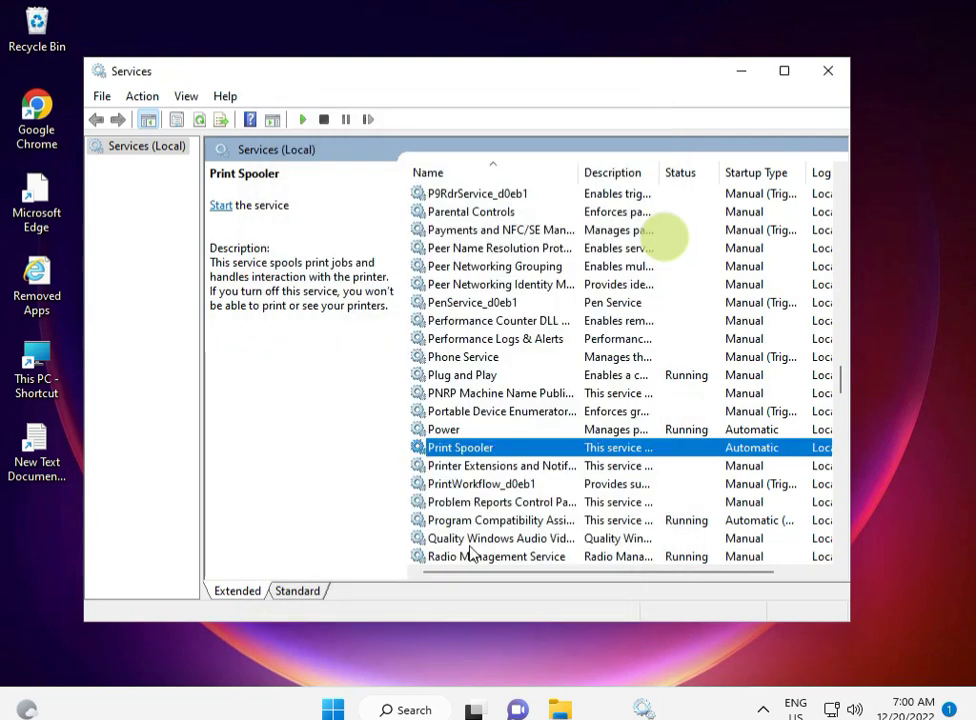
click(741, 76)
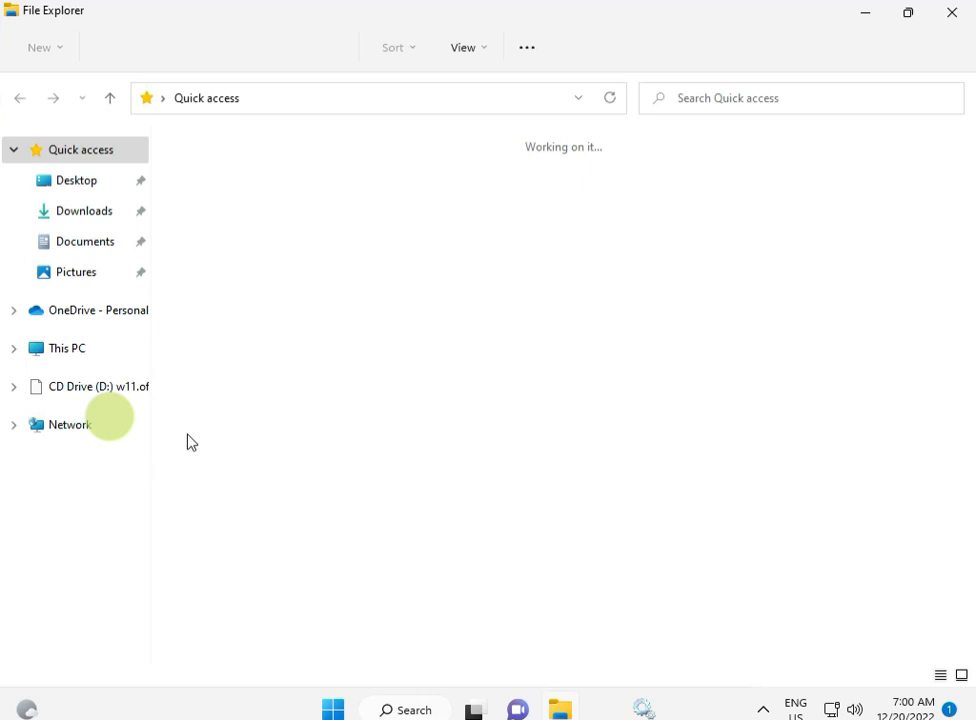
Open C:\Windows through This PC and scroll down to the System32 folder.
click(87, 349)
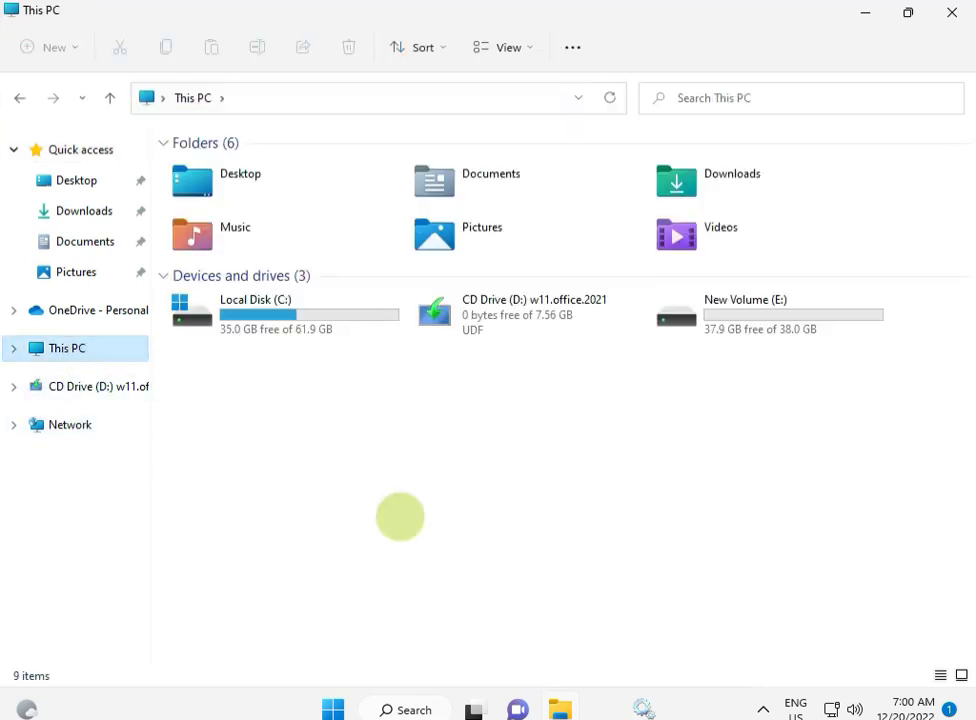
click(286, 326)
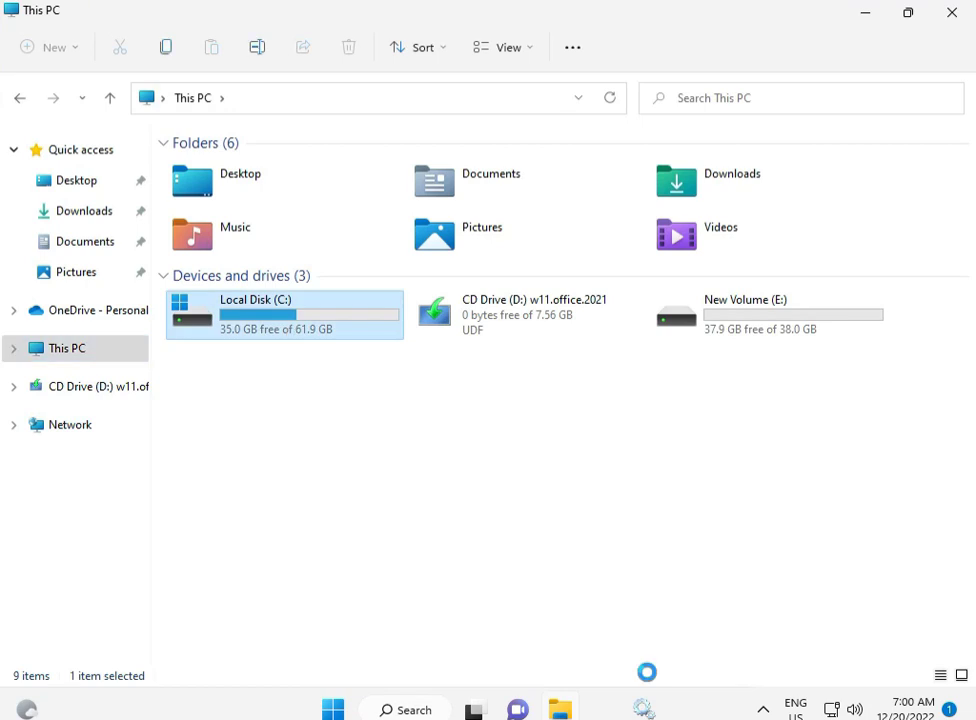
key(Return)
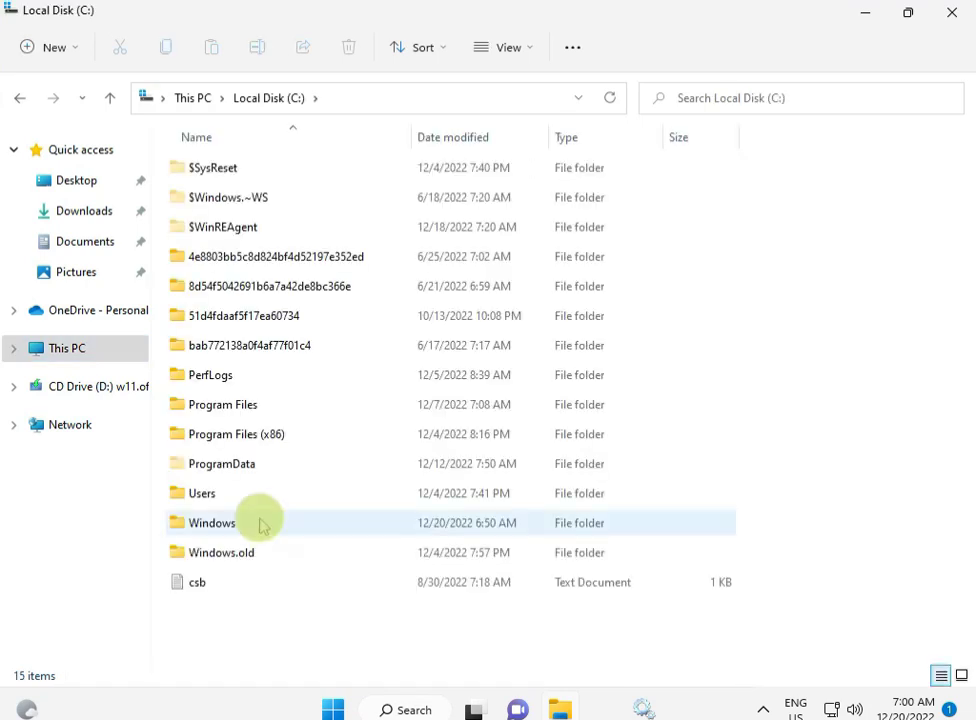
click(262, 526)
double_click(262, 524)
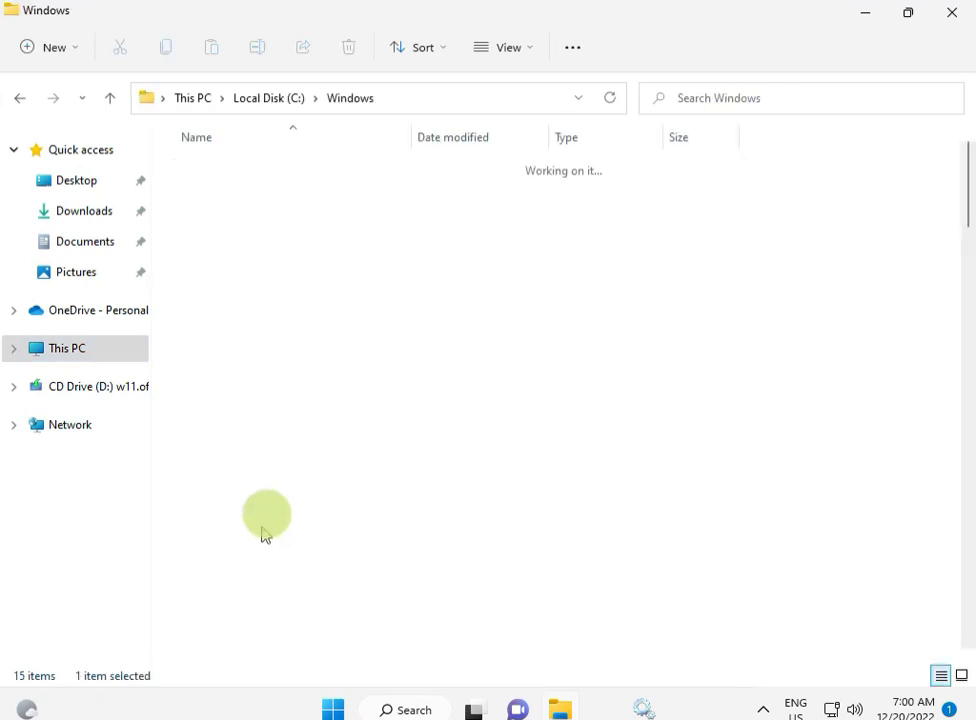
scroll(268, 520, down, 4)
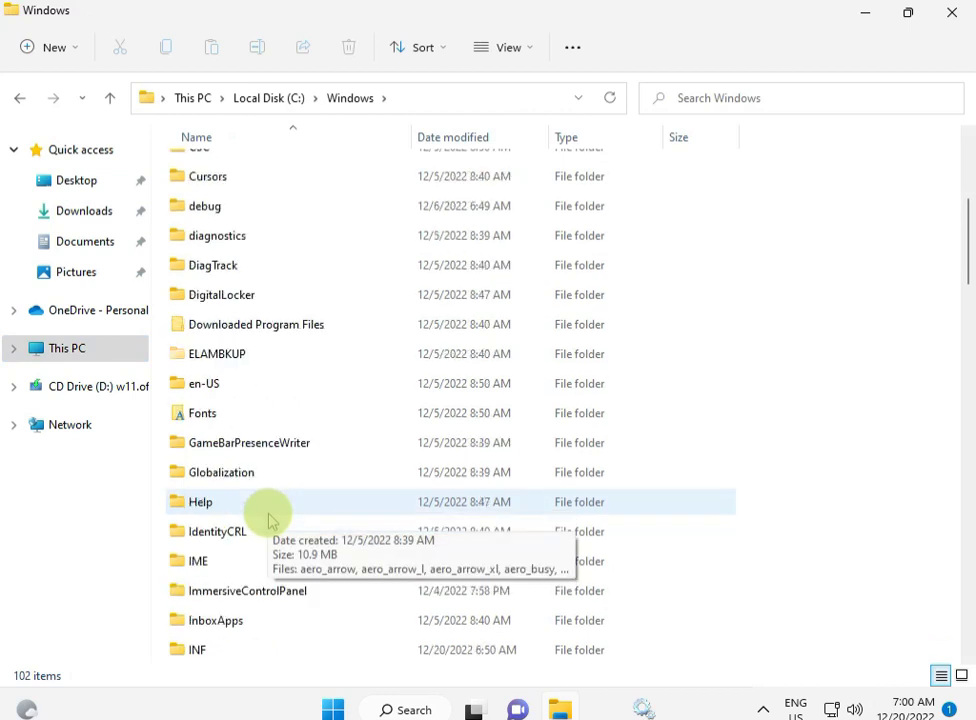
scroll(268, 520, down, 3)
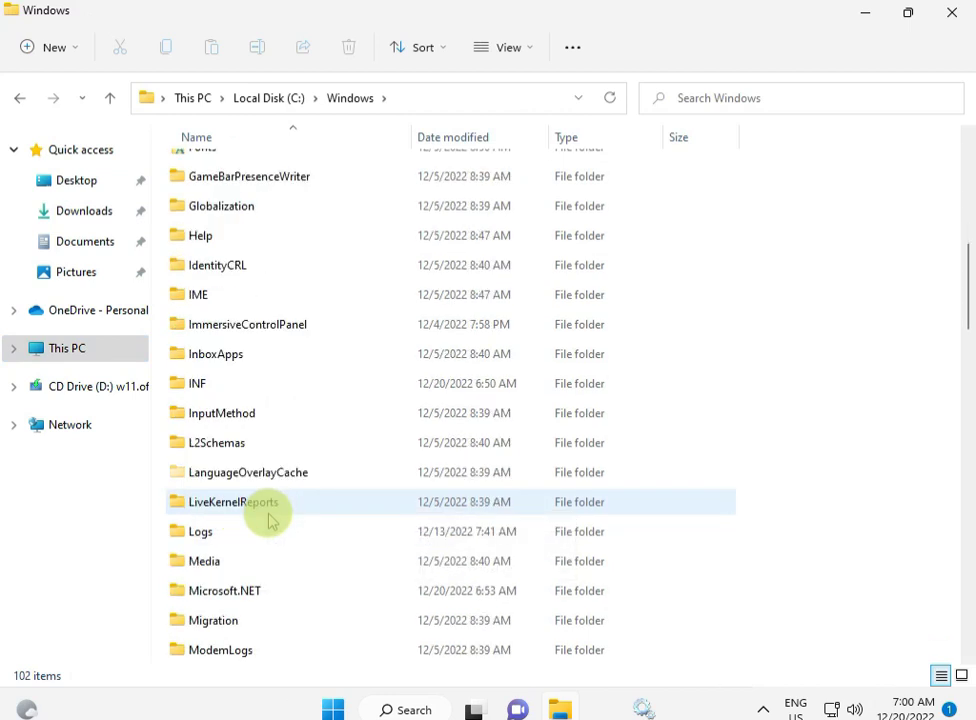
scroll(268, 520, down, 2)
scroll(268, 520, down, 3)
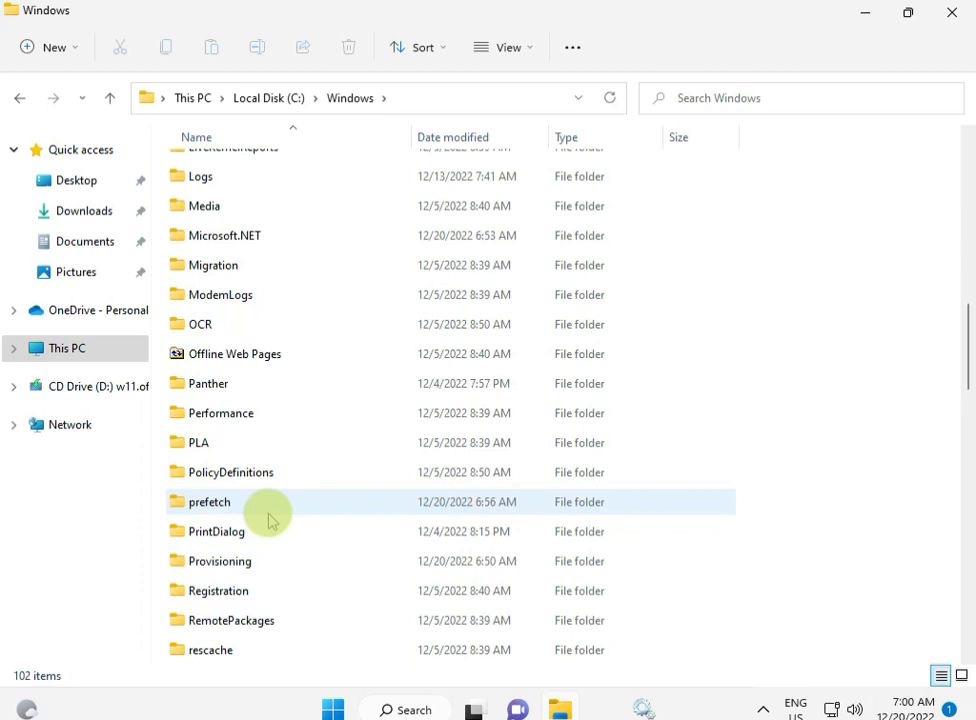
scroll(268, 520, down, 4)
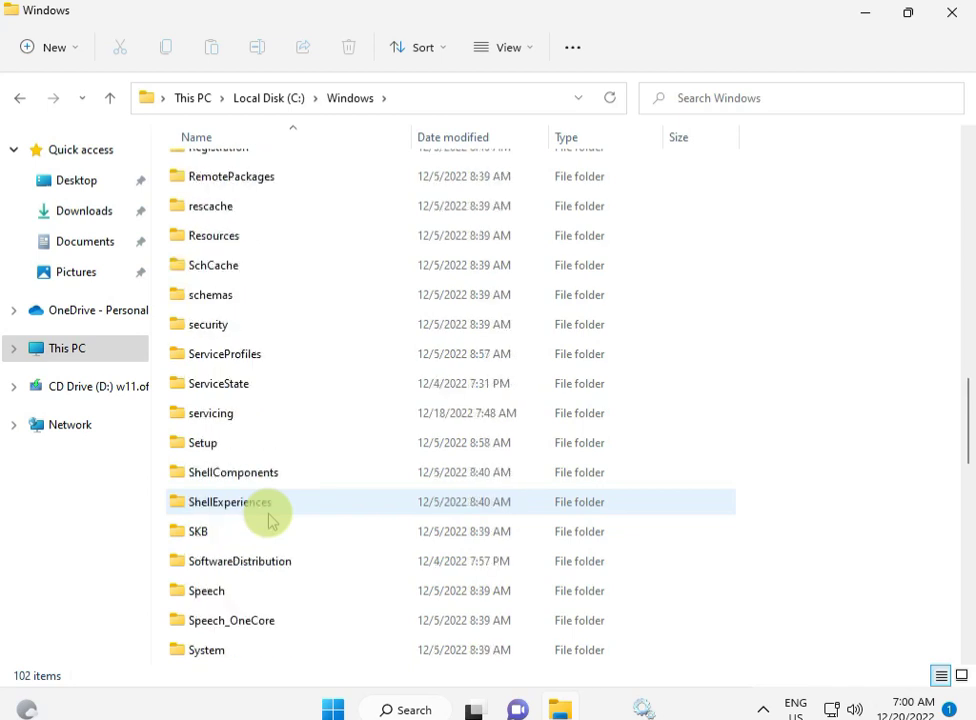
scroll(268, 515, down, 3)
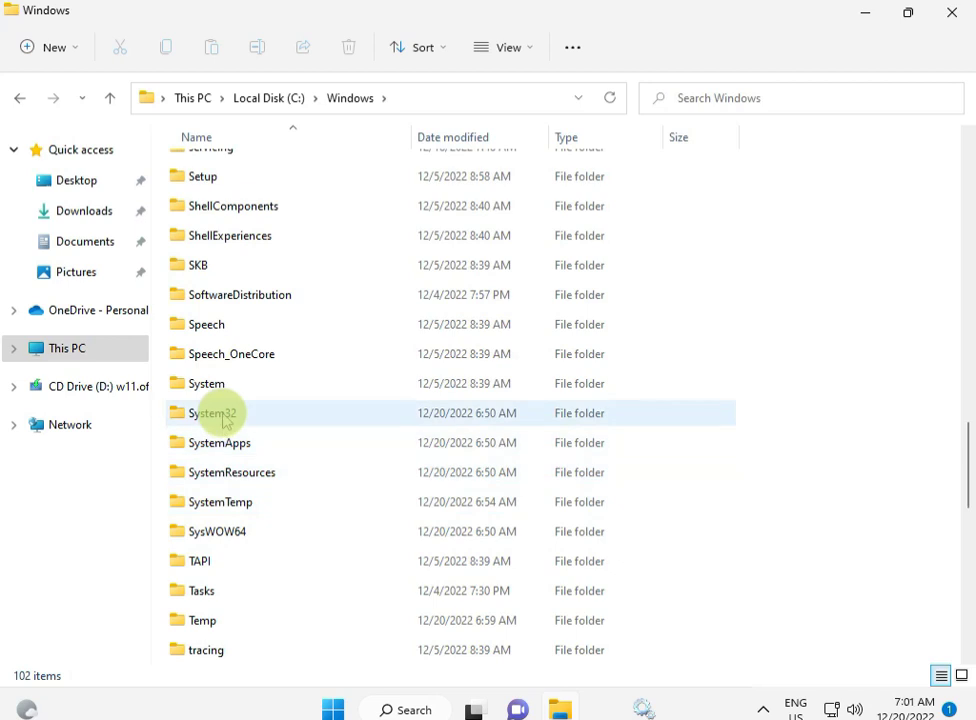
Open System32, scroll down, and enter the spool folder.
click(225, 418)
double_click(225, 418)
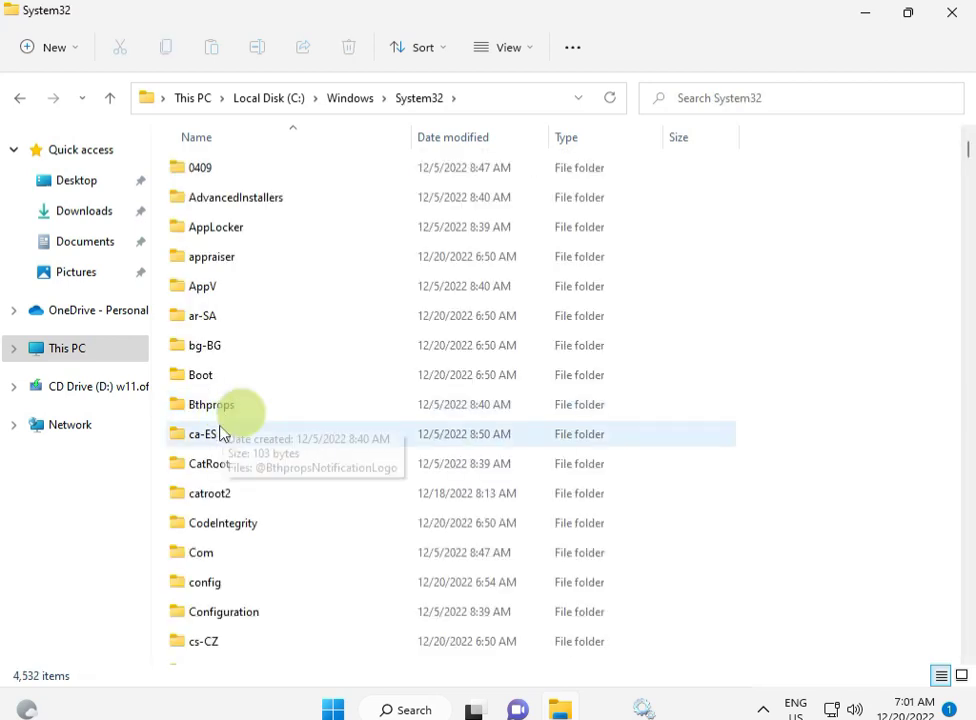
scroll(260, 440, down, 5)
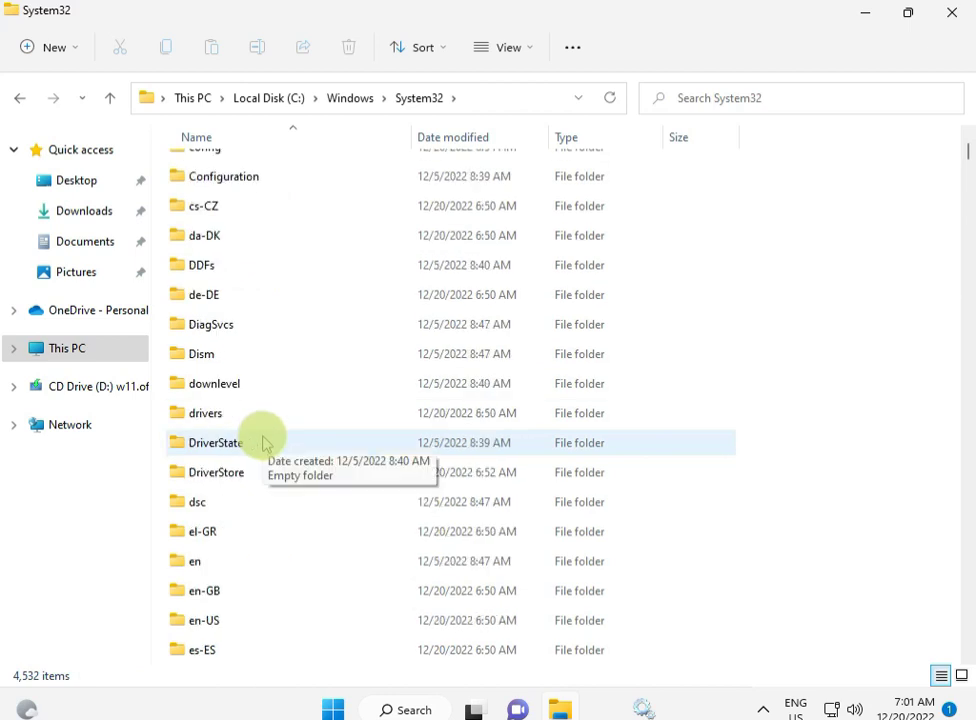
scroll(262, 442, down, 10)
scroll(263, 442, down, 9)
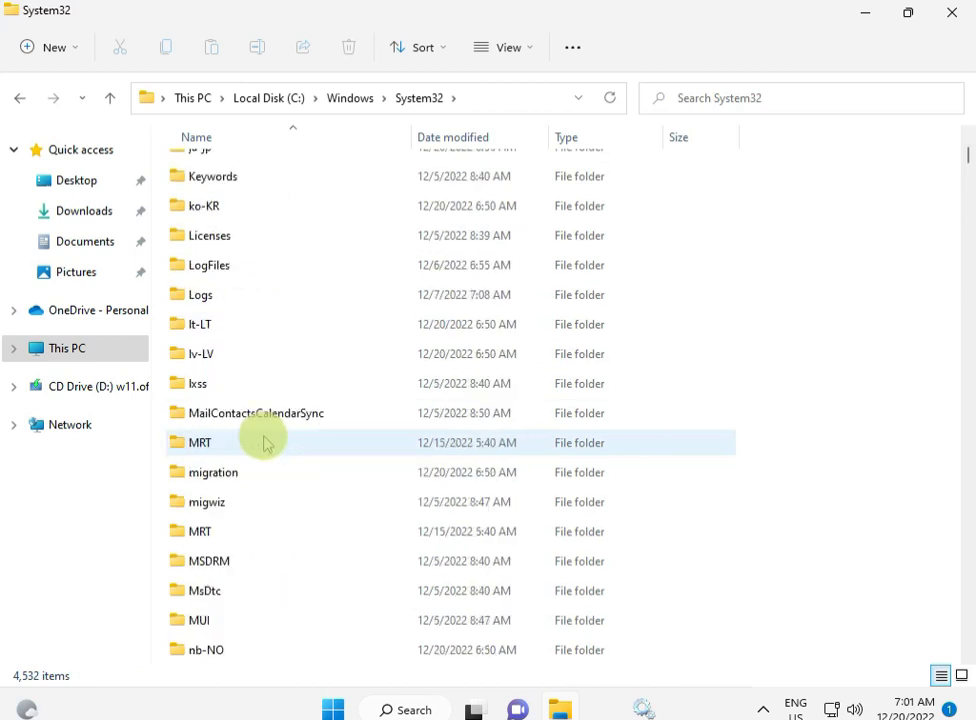
scroll(265, 444, down, 5)
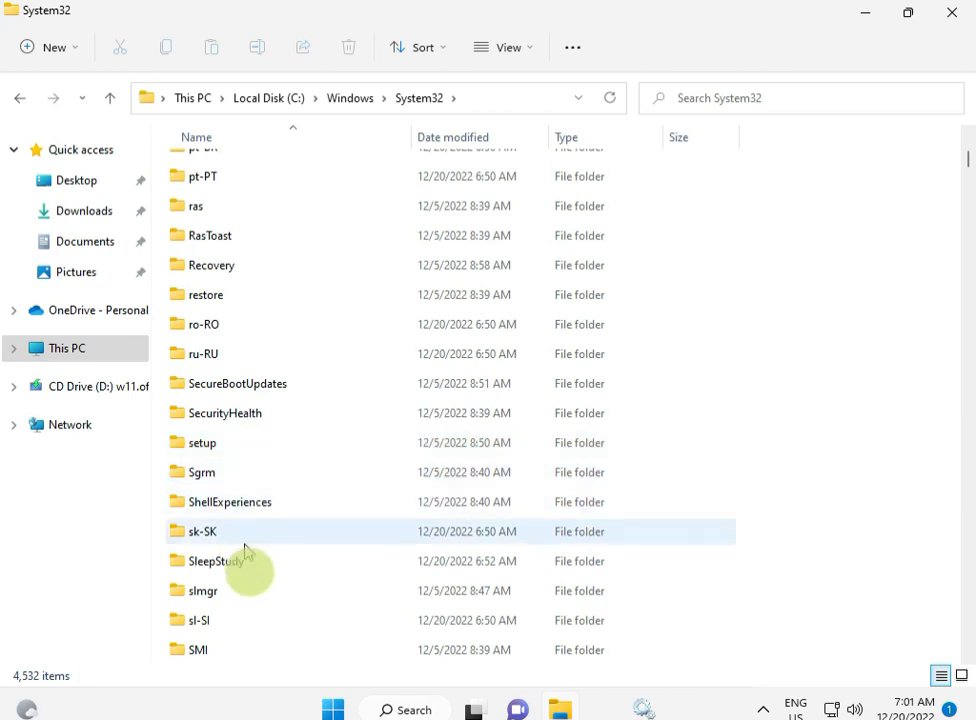
scroll(251, 575, down, 4)
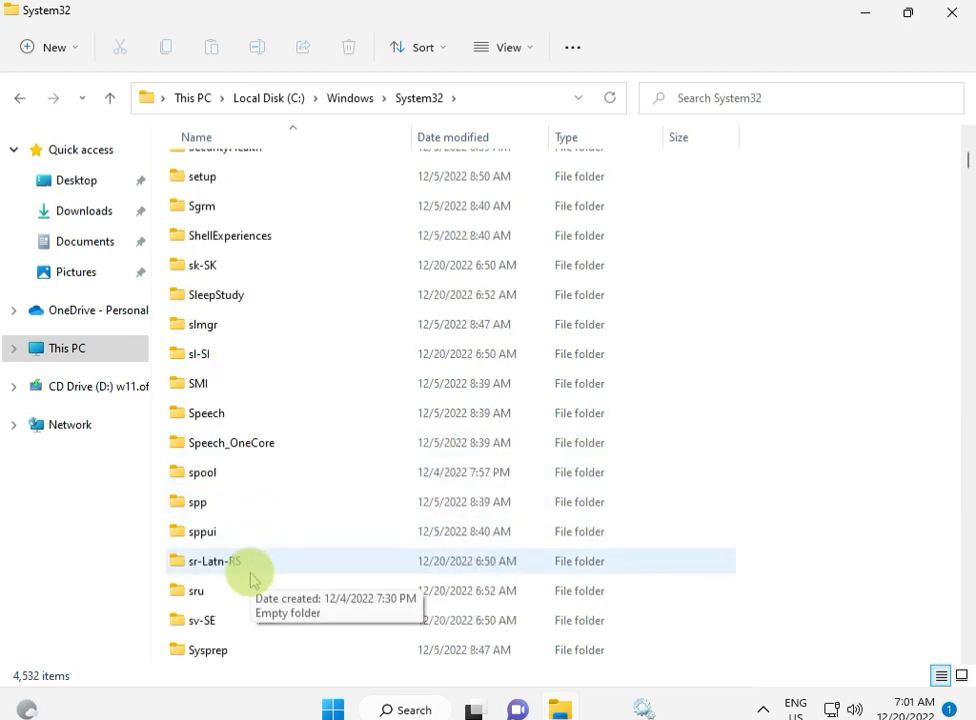
click(217, 388)
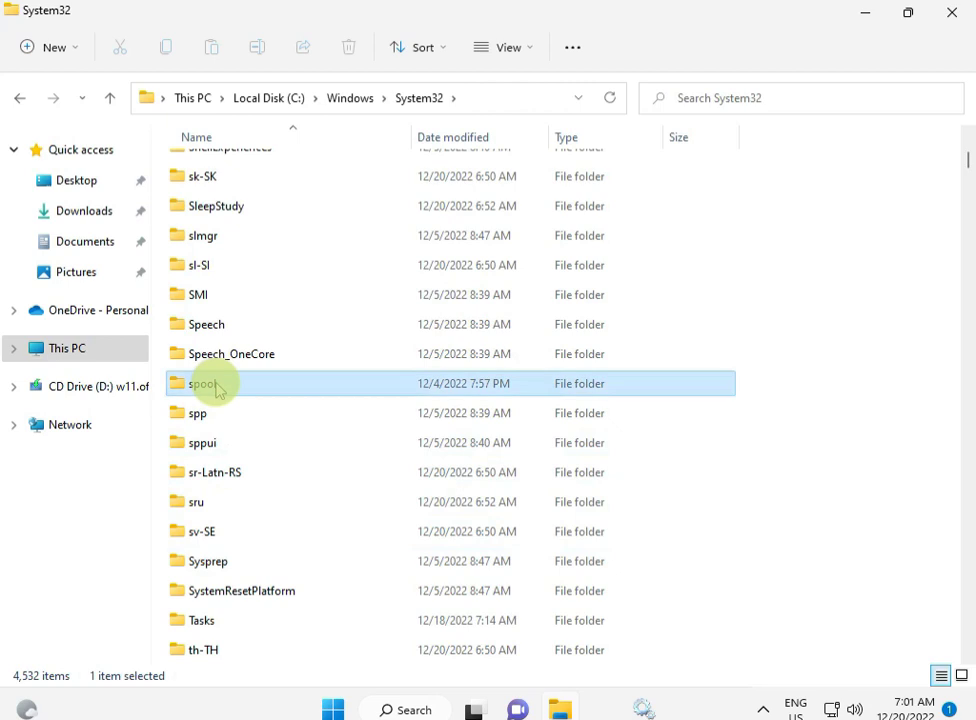
double_click(217, 388)
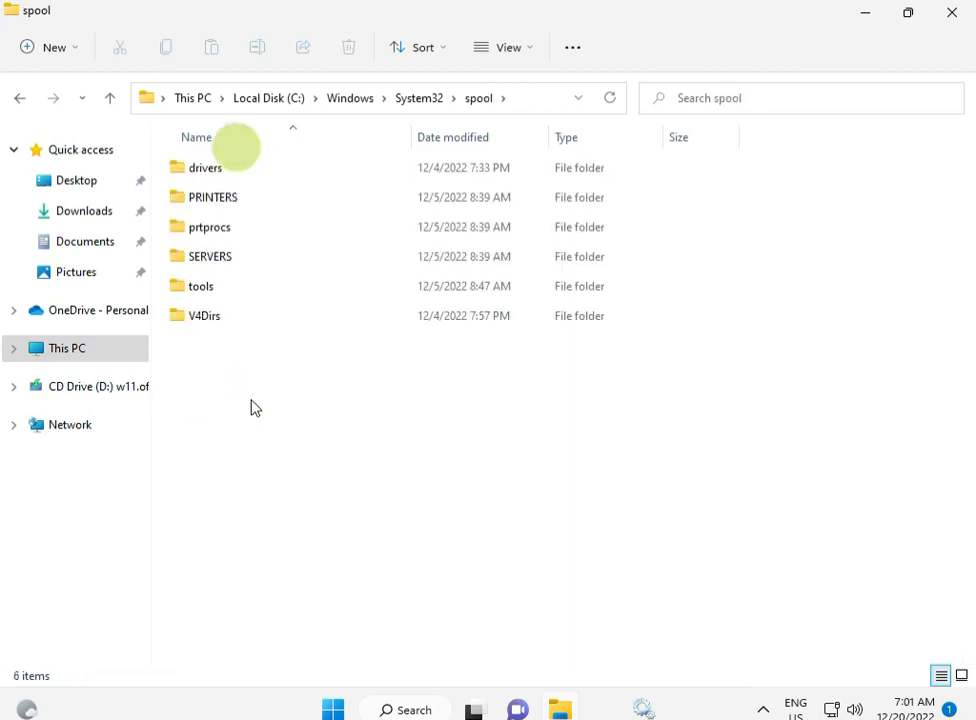
Open the PRINTERS folder, grant access with Continue, and select any queued files.
double_click(260, 203)
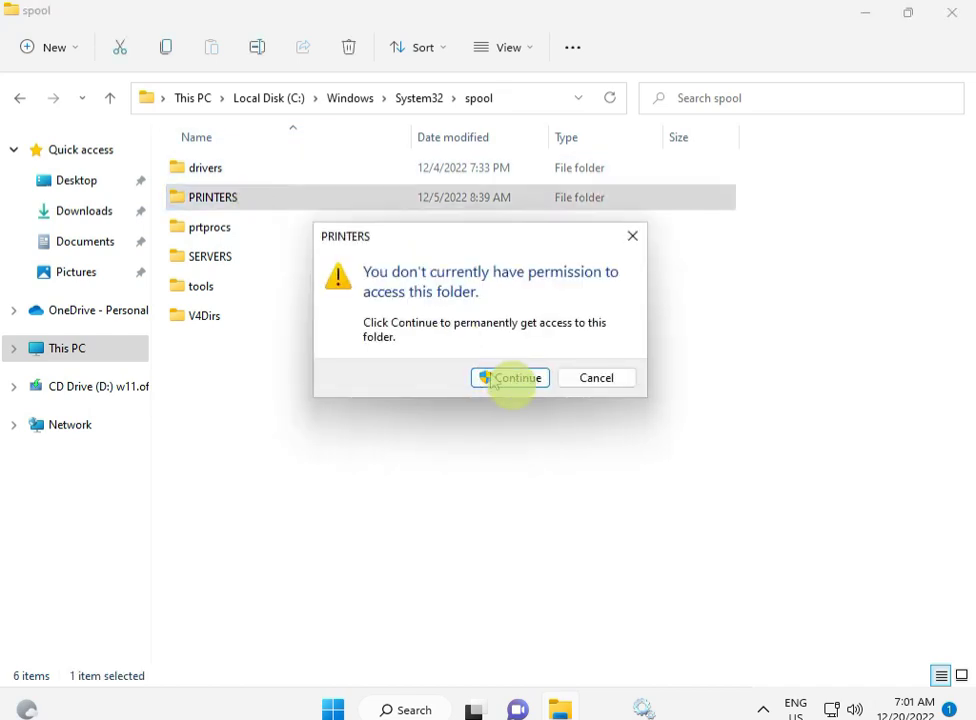
click(513, 384)
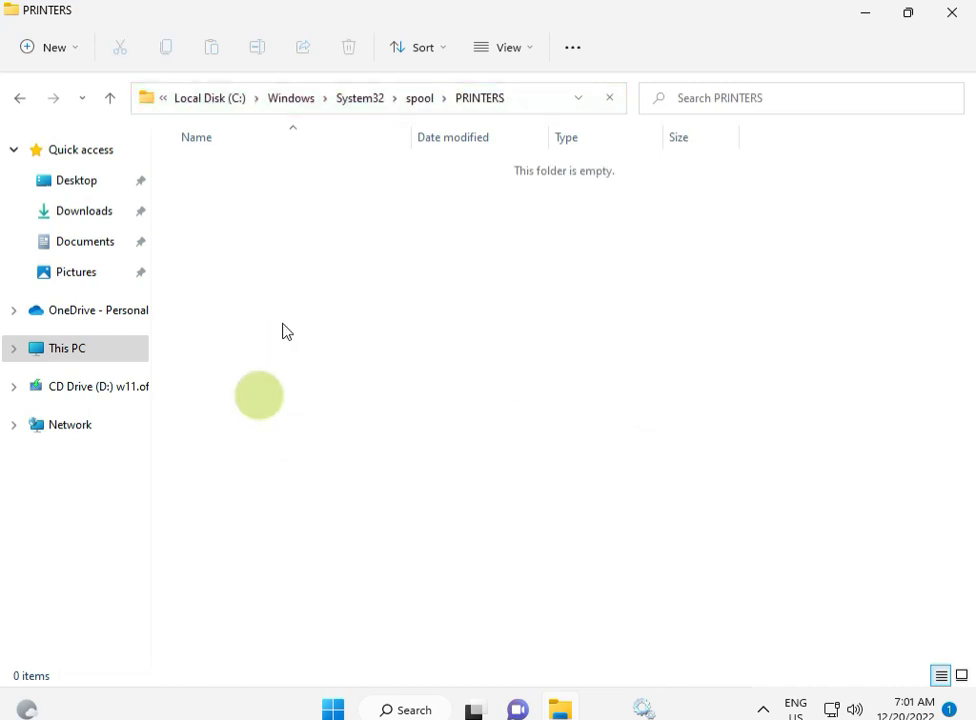
drag(259, 395, 277, 155)
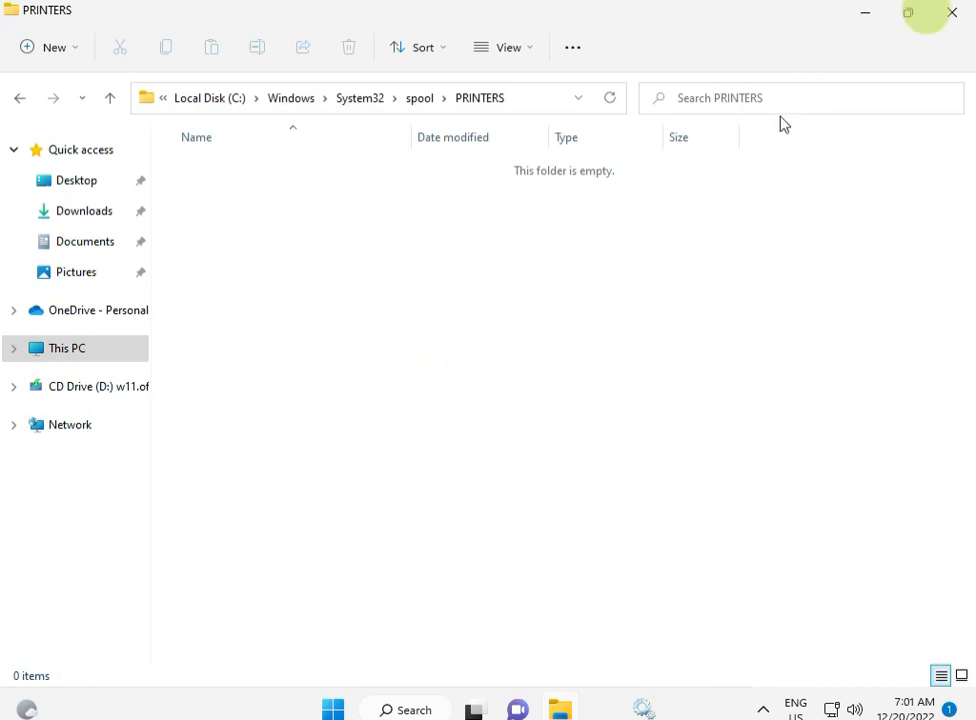
Set Print Spooler startup to Automatic, start it, apply with OK, and close Services.
click(943, 18)
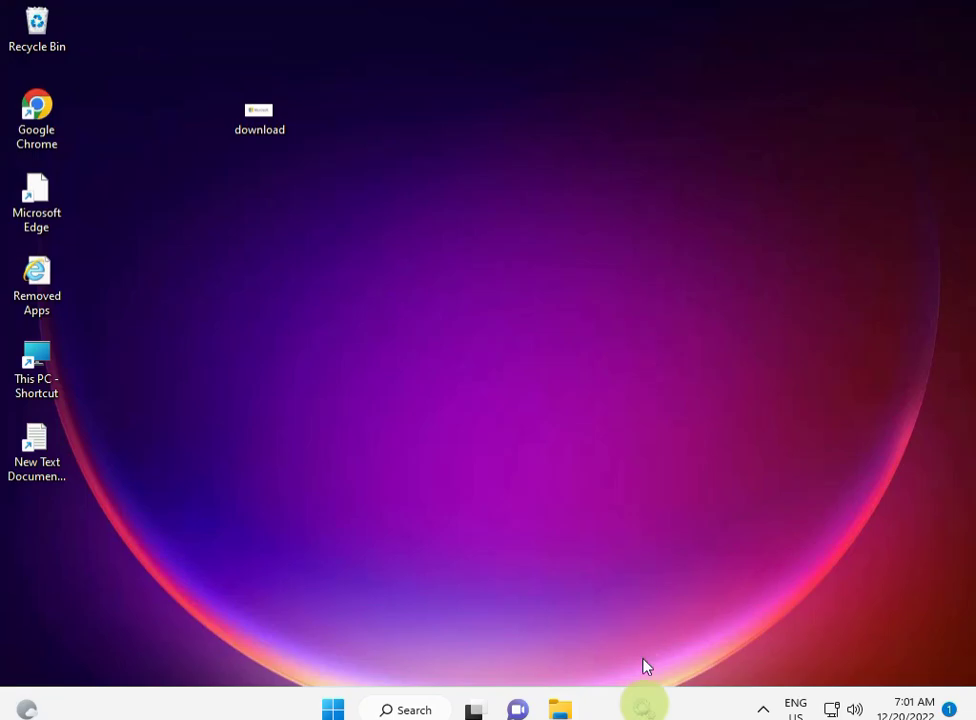
click(645, 710)
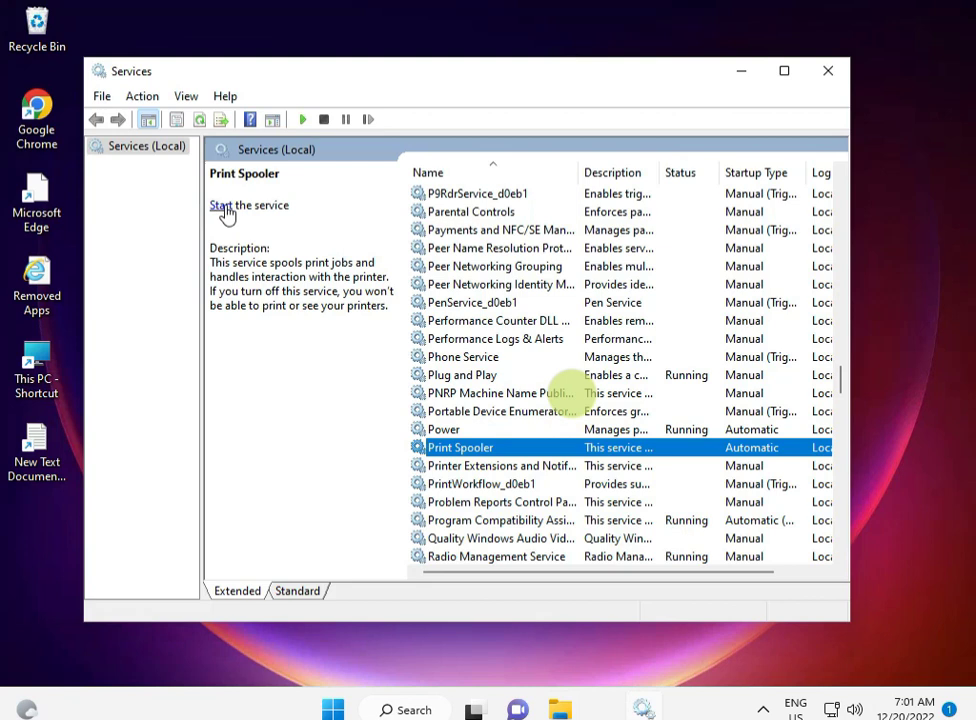
double_click(620, 448)
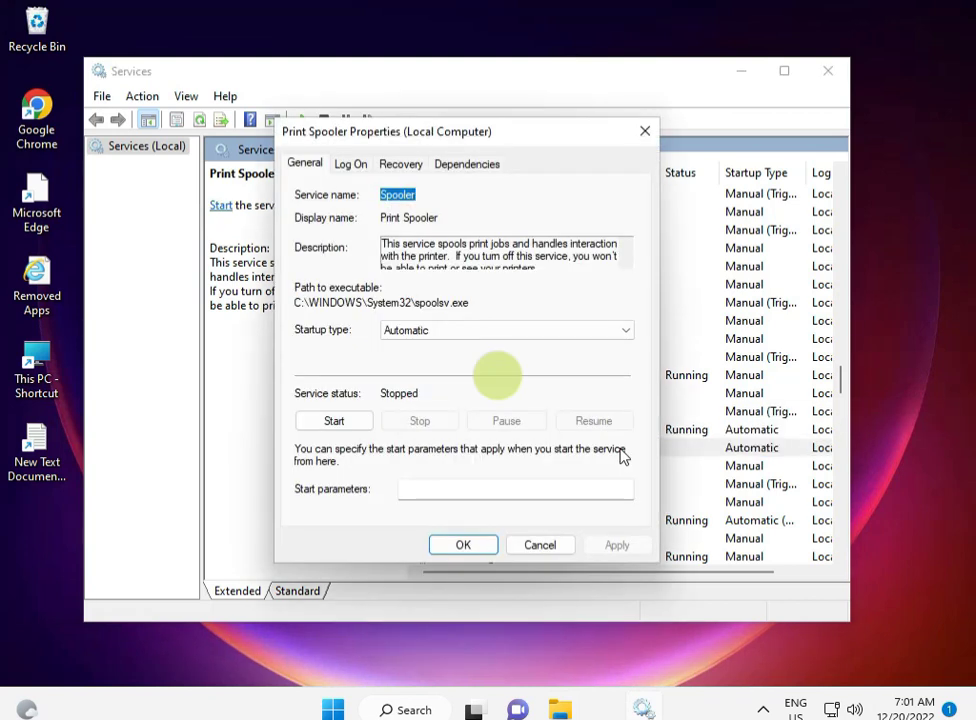
click(455, 330)
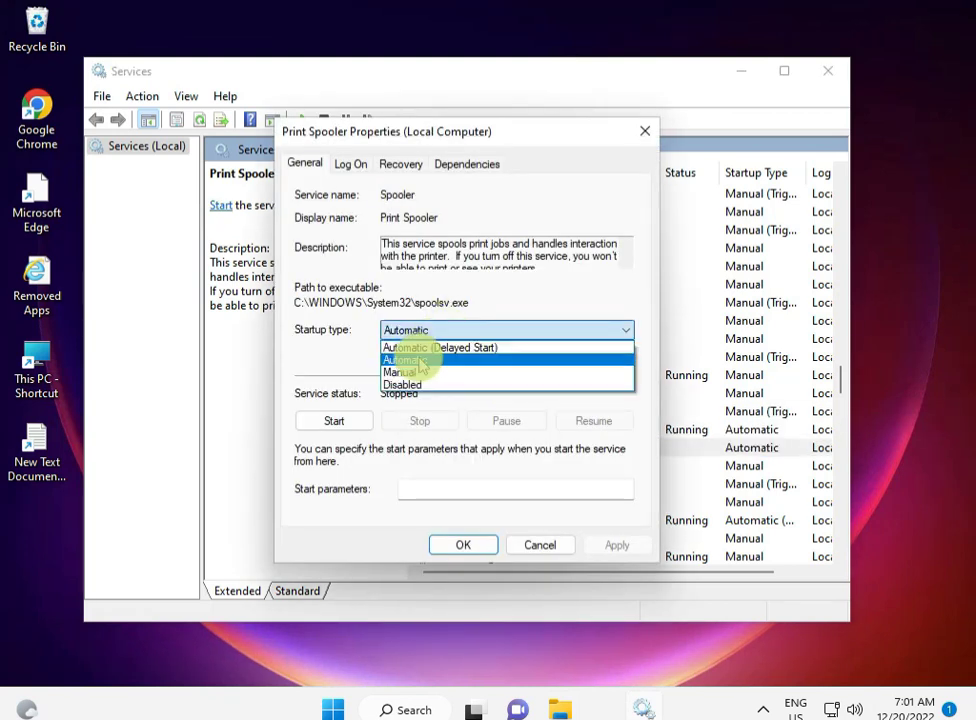
click(420, 356)
click(340, 420)
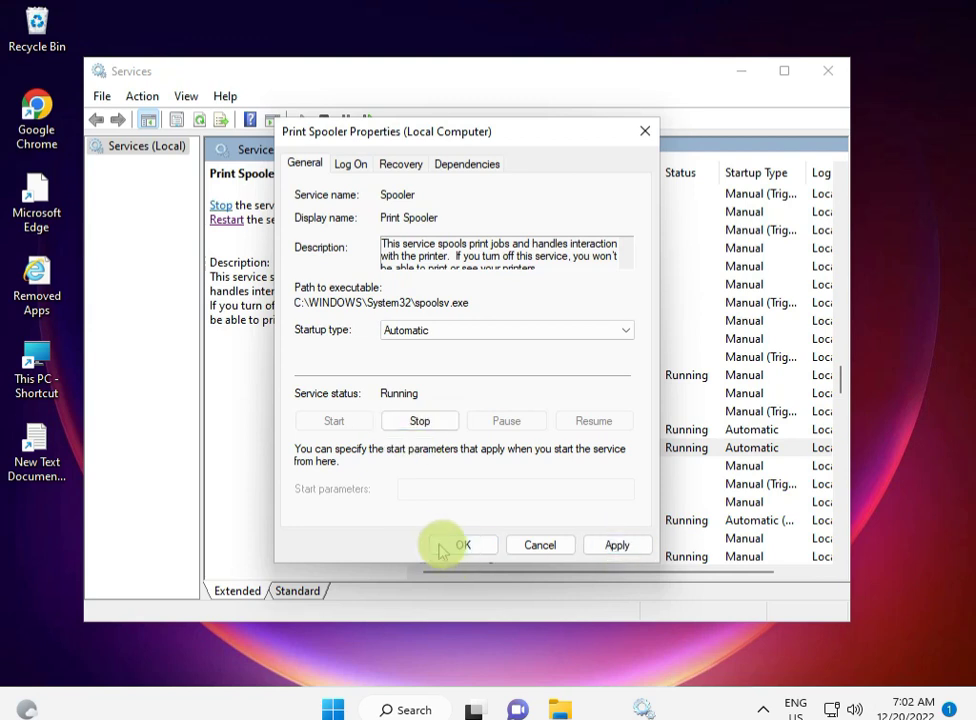
click(614, 548)
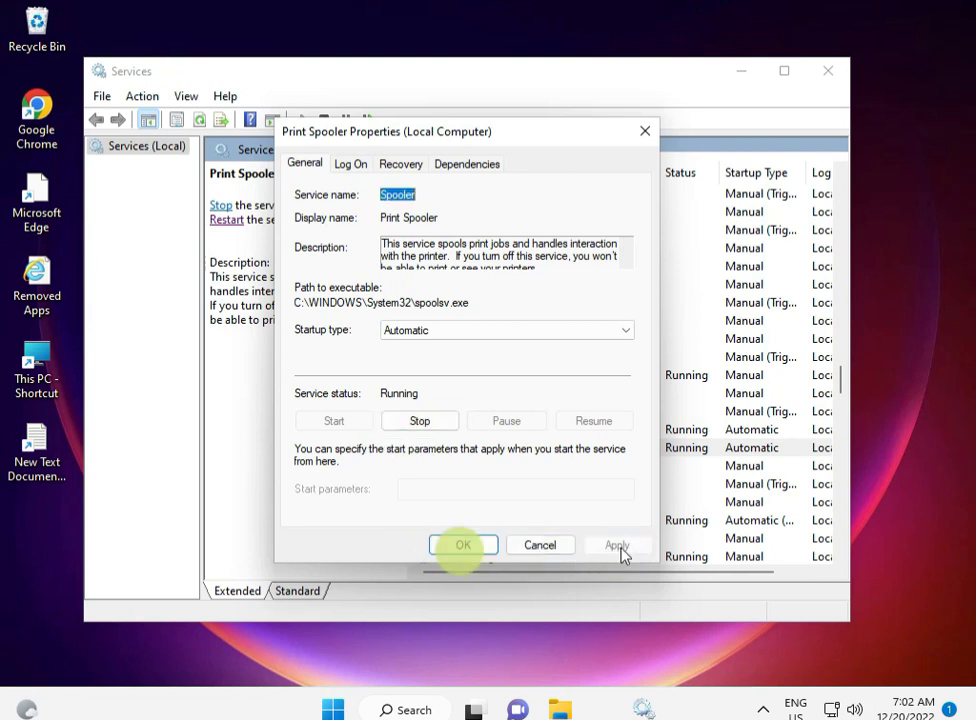
click(460, 547)
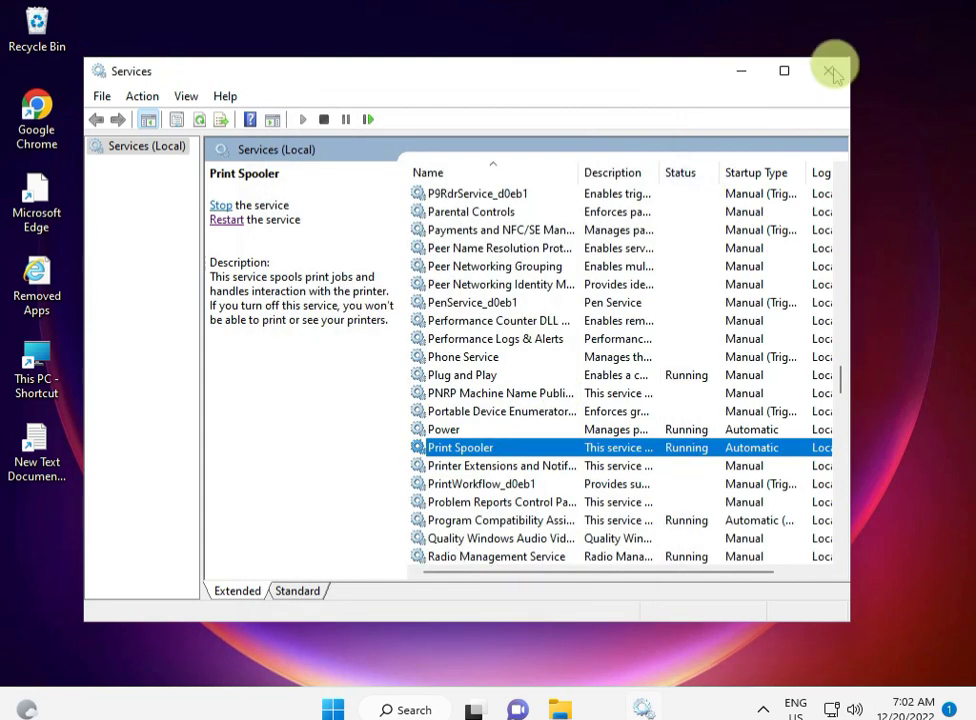
click(830, 71)
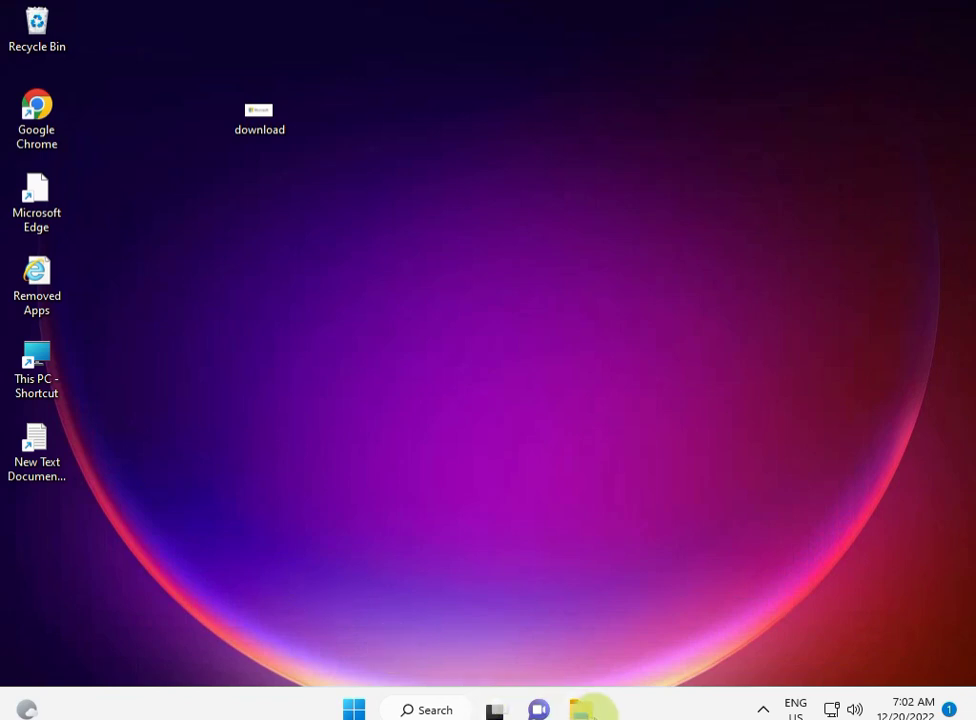
In File Explorer, choose Manage for This PC under Show more options.
click(582, 709)
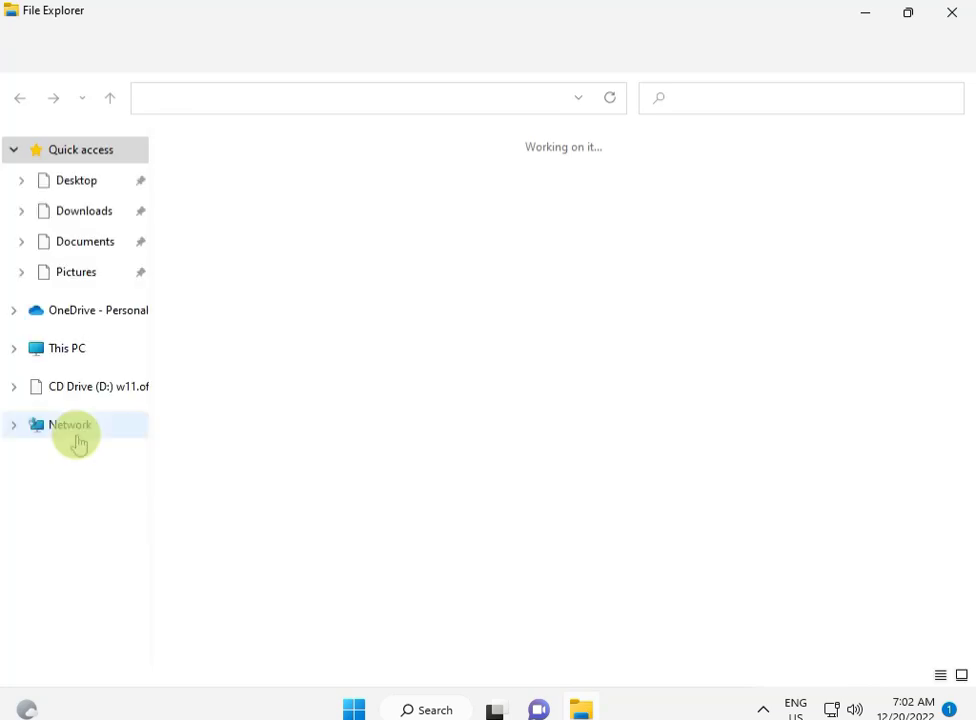
right_click(80, 358)
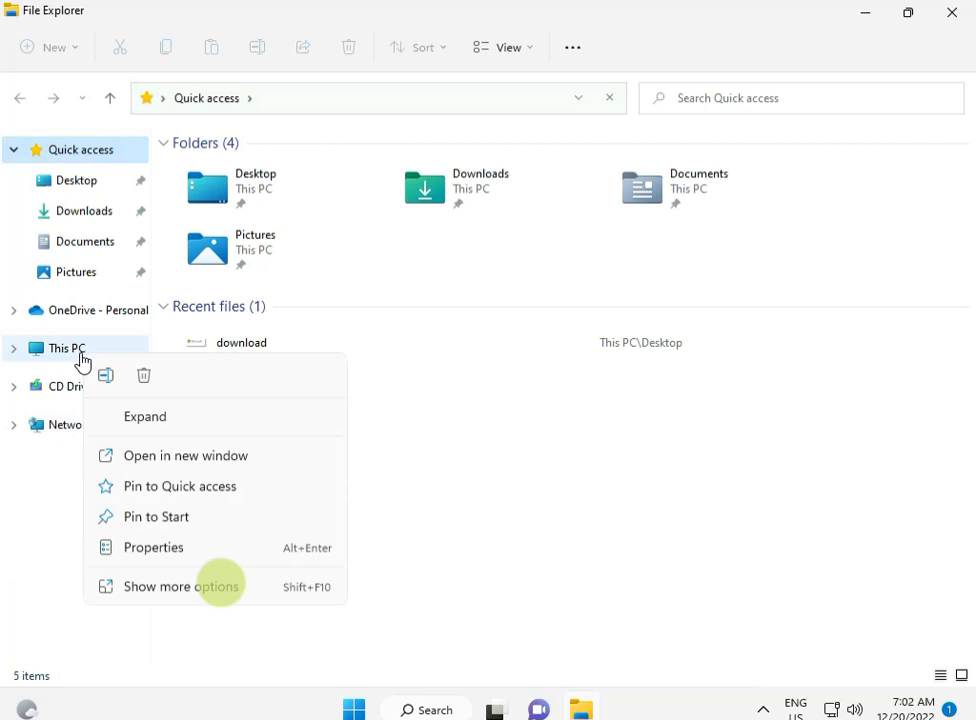
click(222, 588)
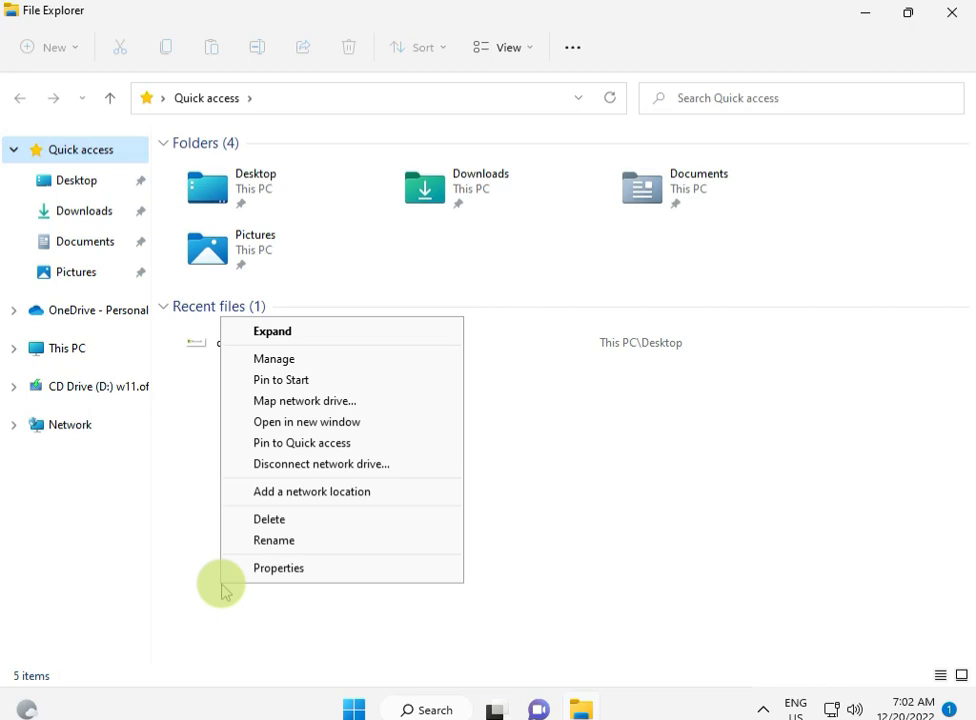
click(330, 360)
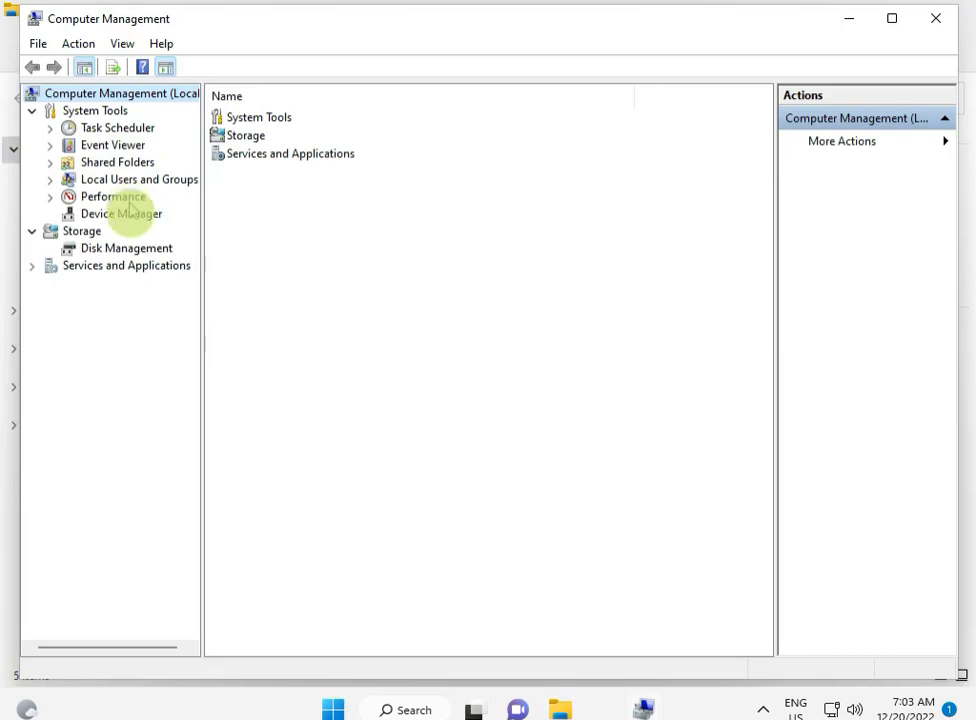
In Device Manager, open Update driver for the Standard OpenHCD USB Host Controller, then close it.
click(131, 215)
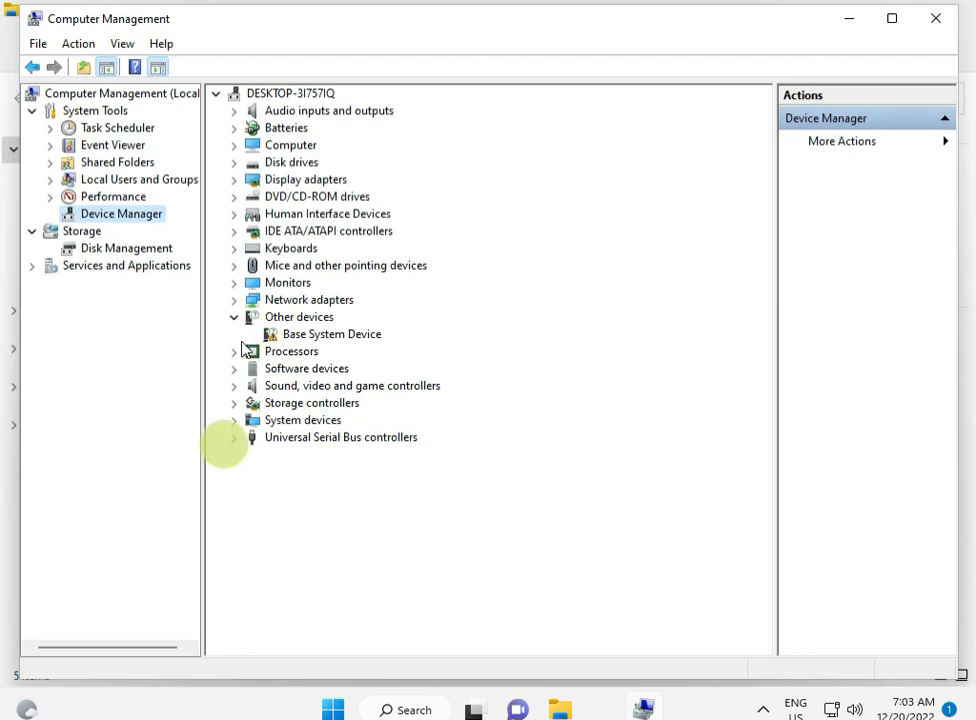
click(233, 438)
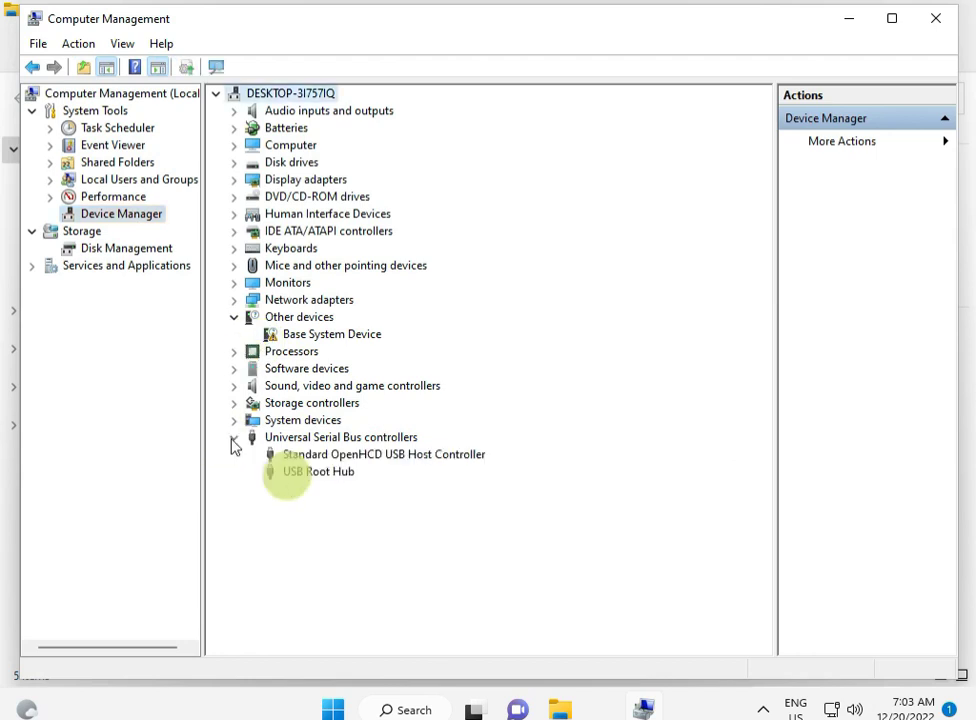
right_click(428, 462)
click(492, 472)
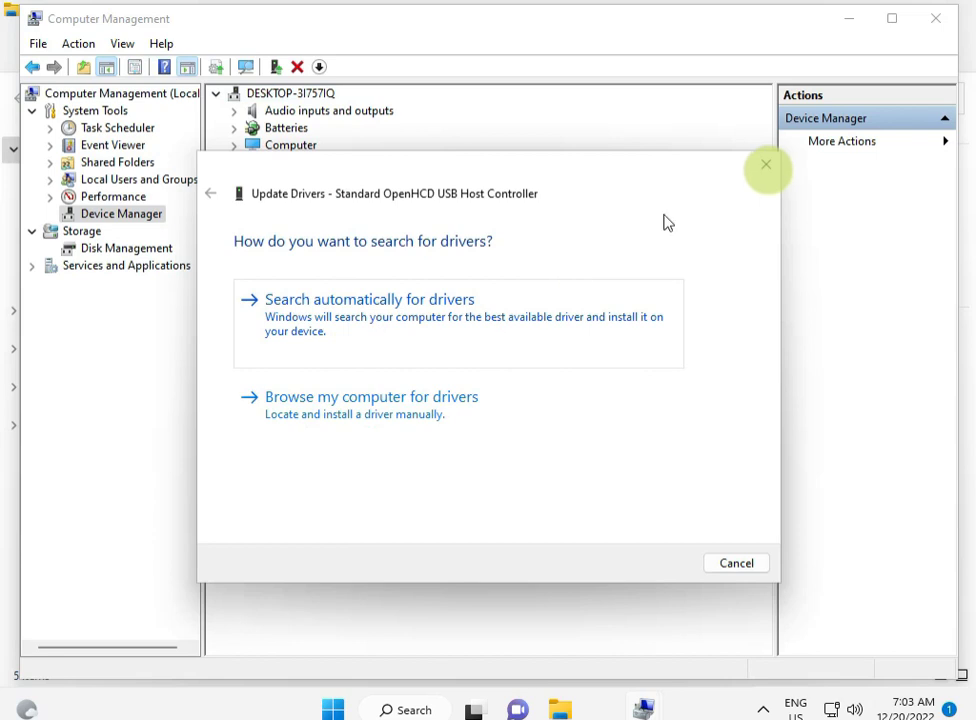
click(768, 170)
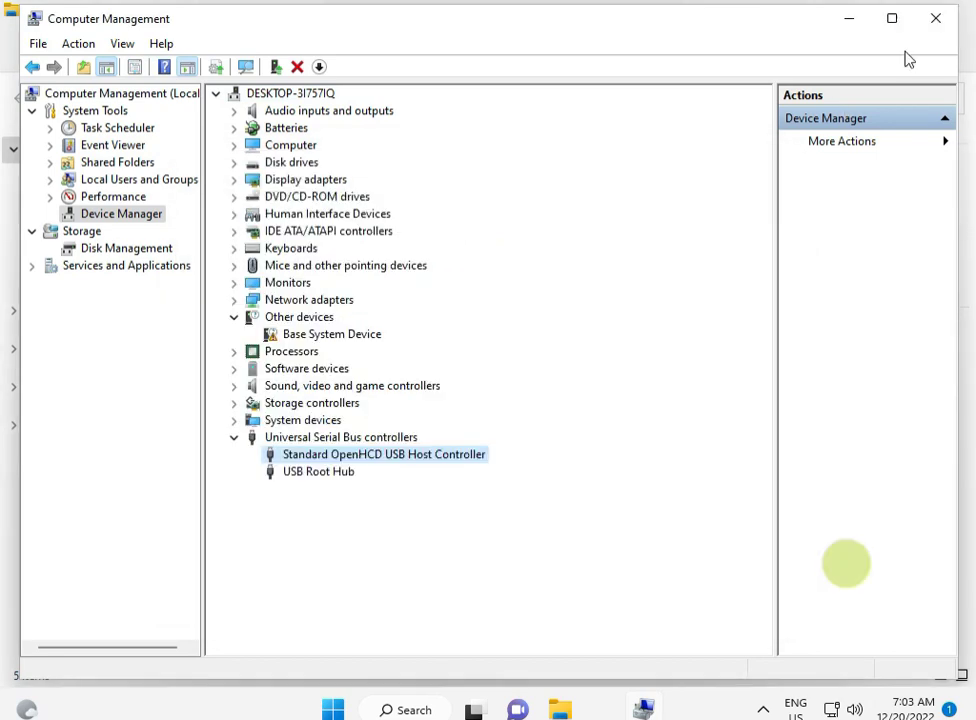
Close Computer Management and File Explorer, then launch Command Prompt as administrator from a 'cmd' search.
click(934, 18)
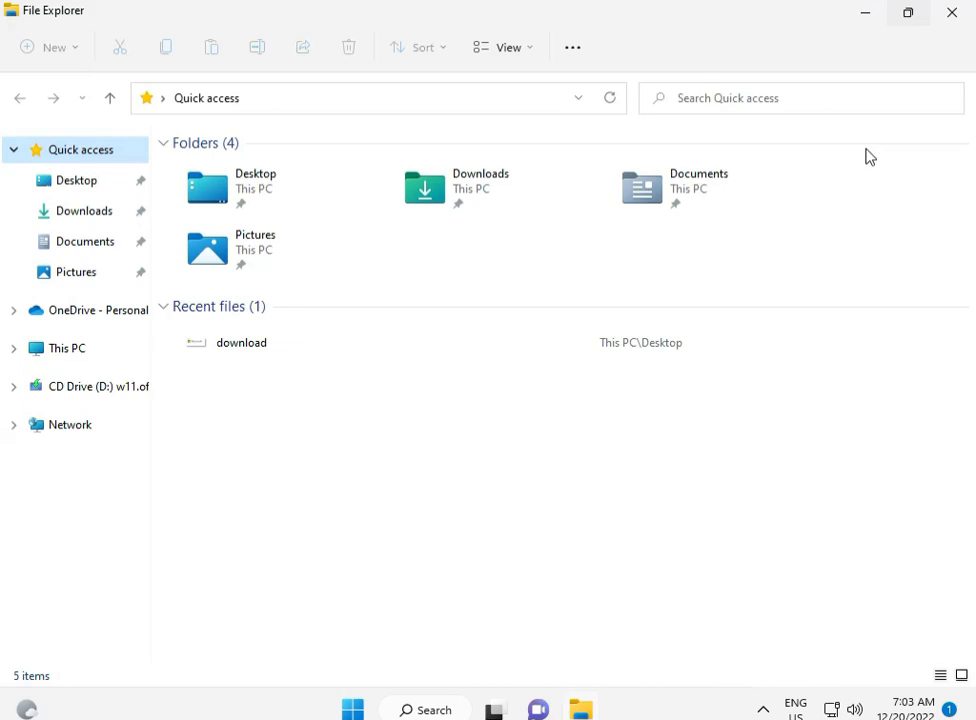
key(alt+F4)
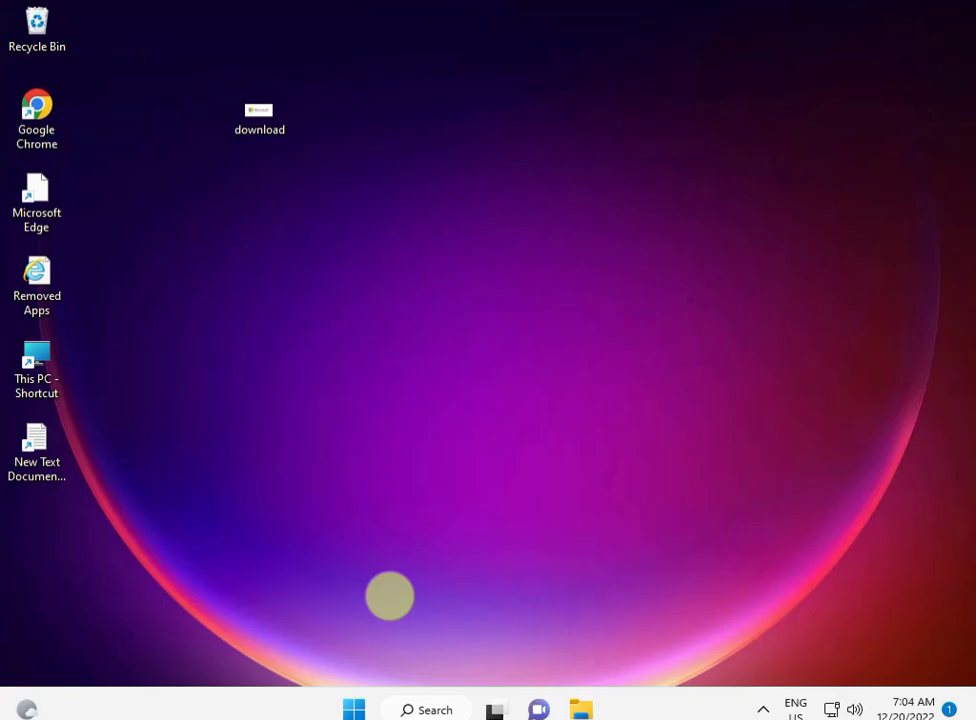
click(352, 709)
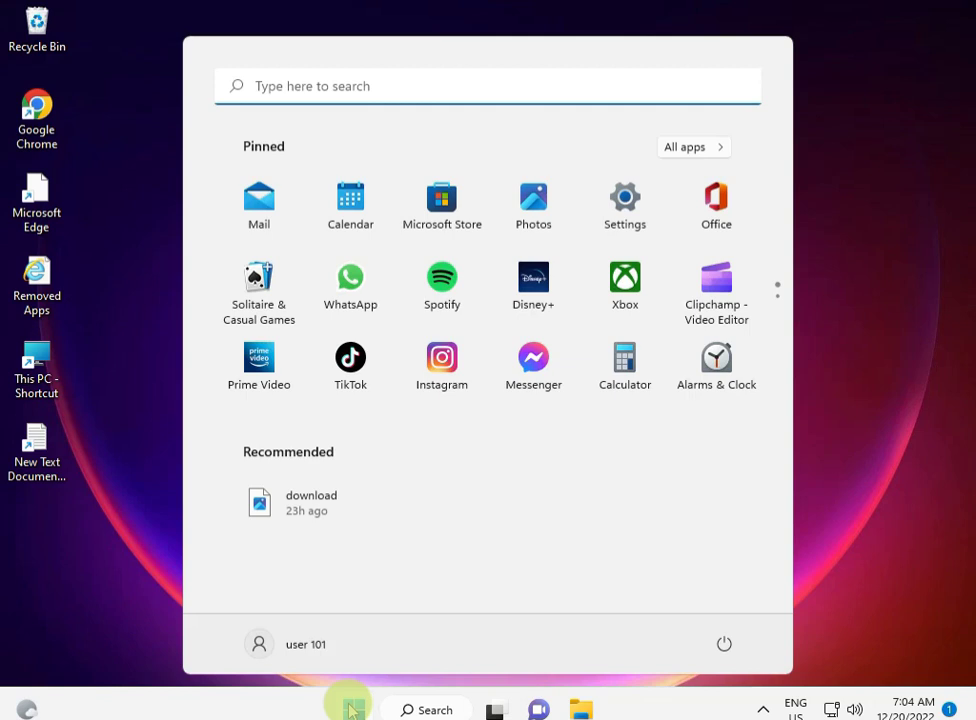
text(cmd)
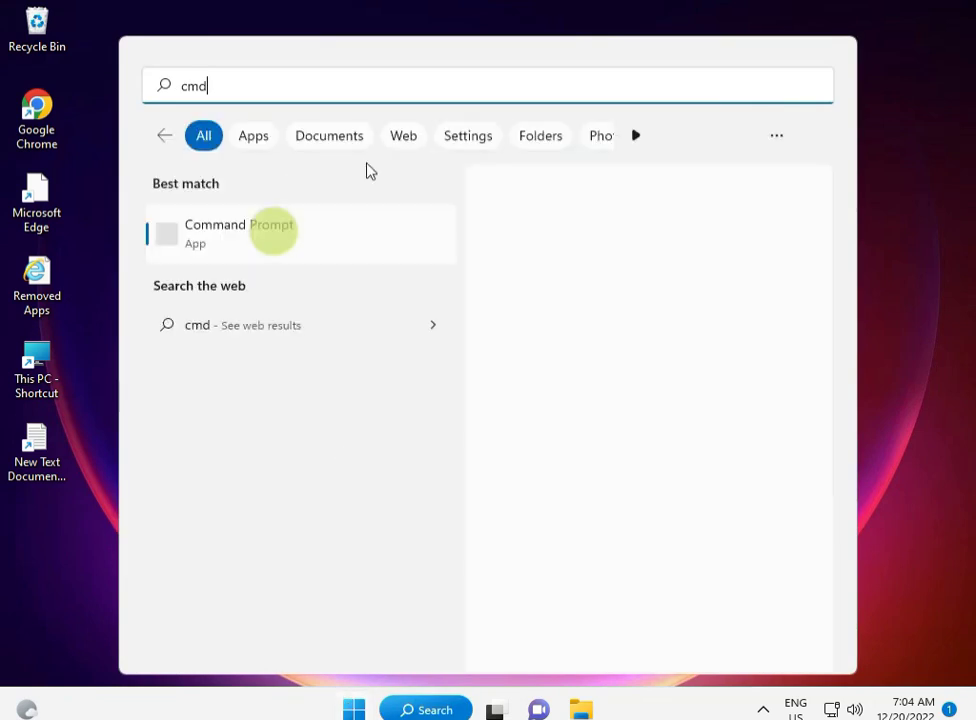
click(278, 240)
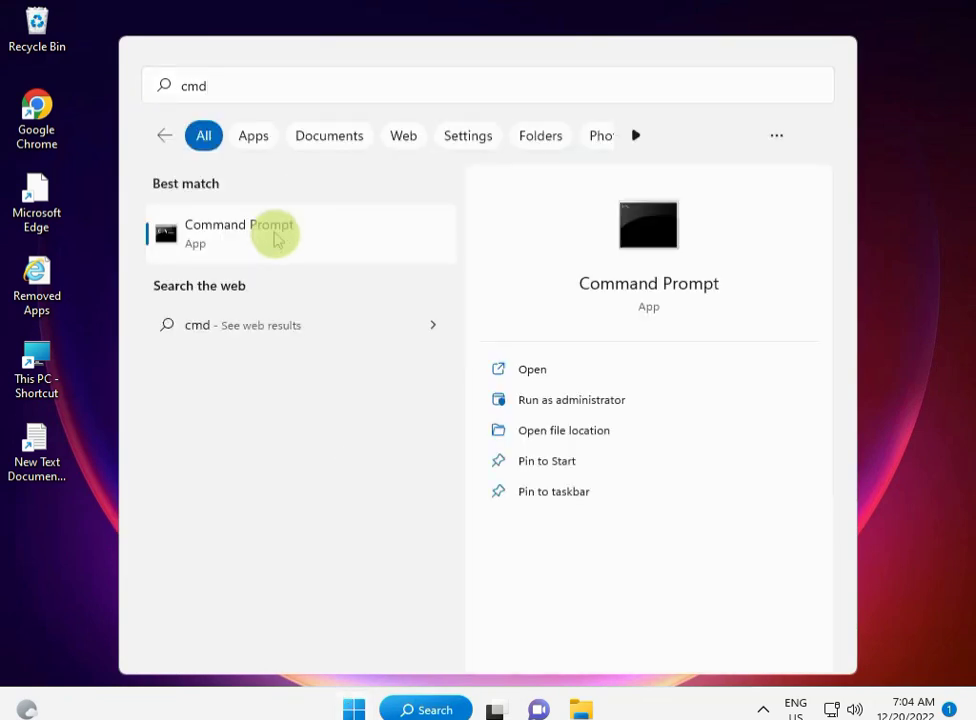
right_click(277, 236)
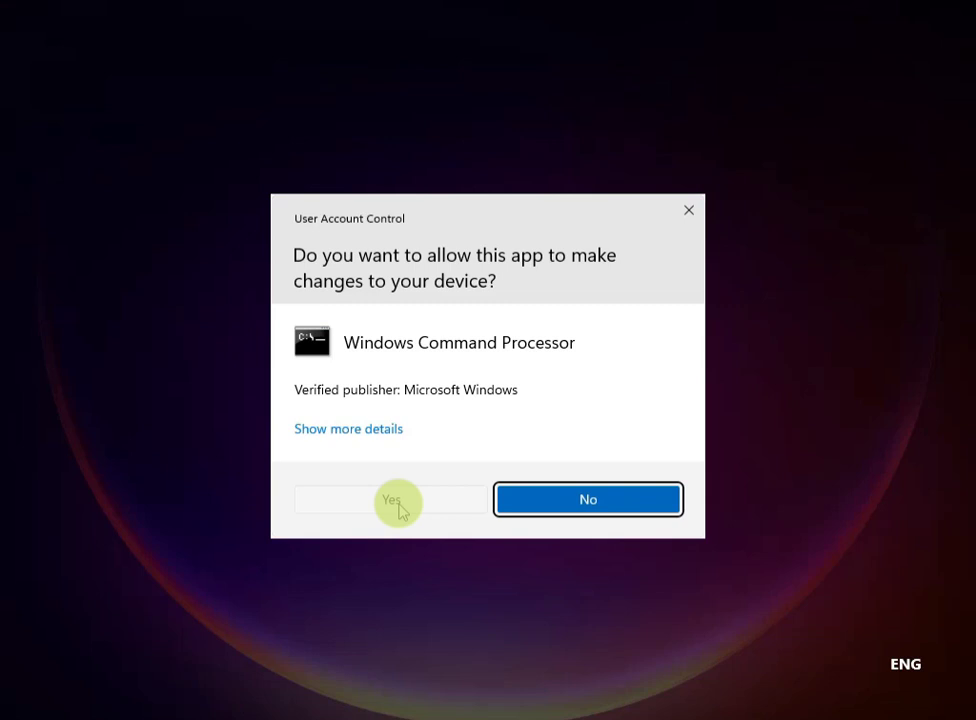
click(397, 503)
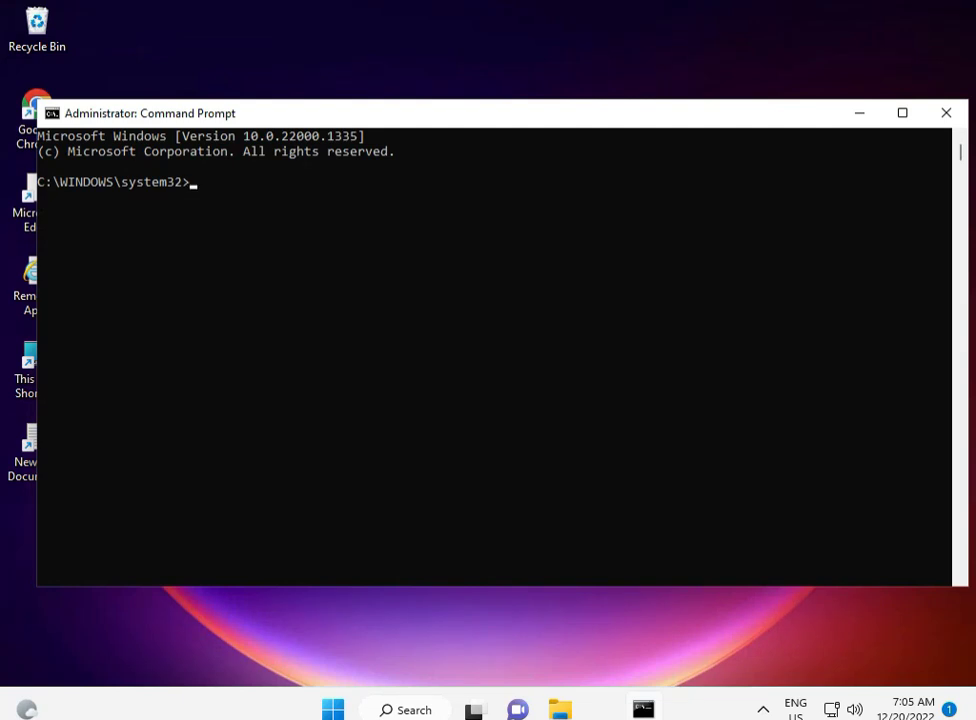
Start the sfc /scannow system file scan in the administrator Command Prompt.
text(sfc /scannow)
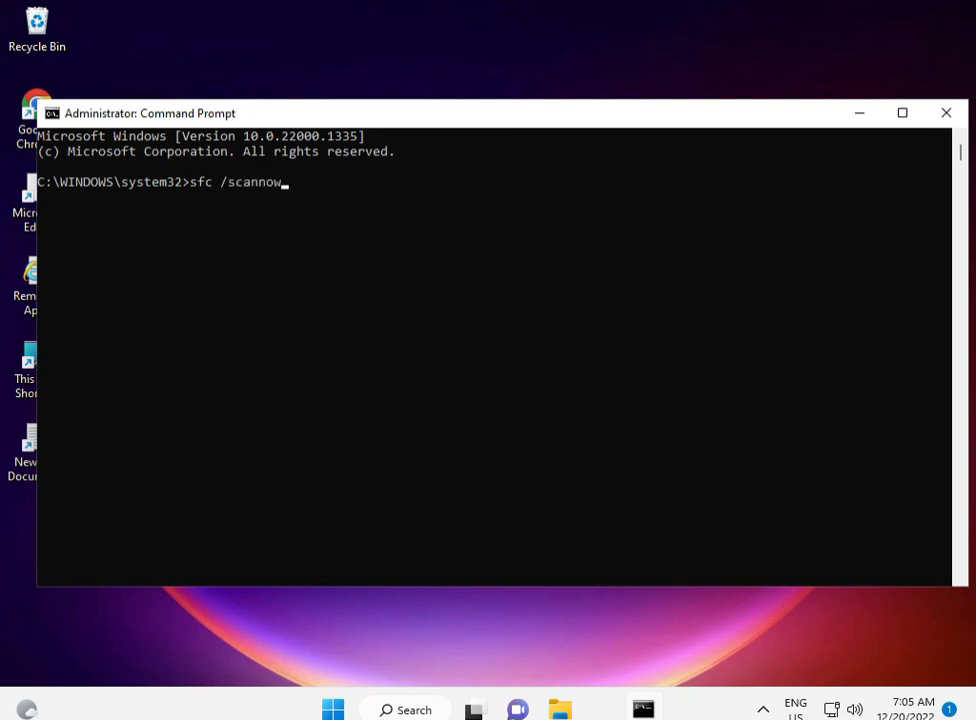
key(Return)
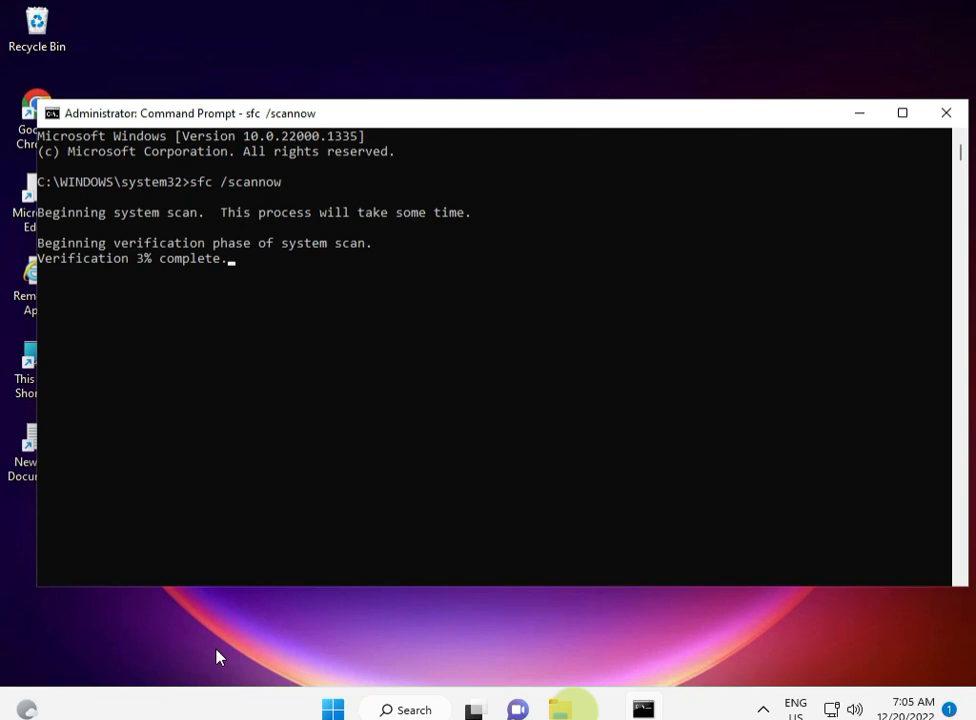
Reach Control Panel from File Explorer's This PC address-bar location list.
click(575, 710)
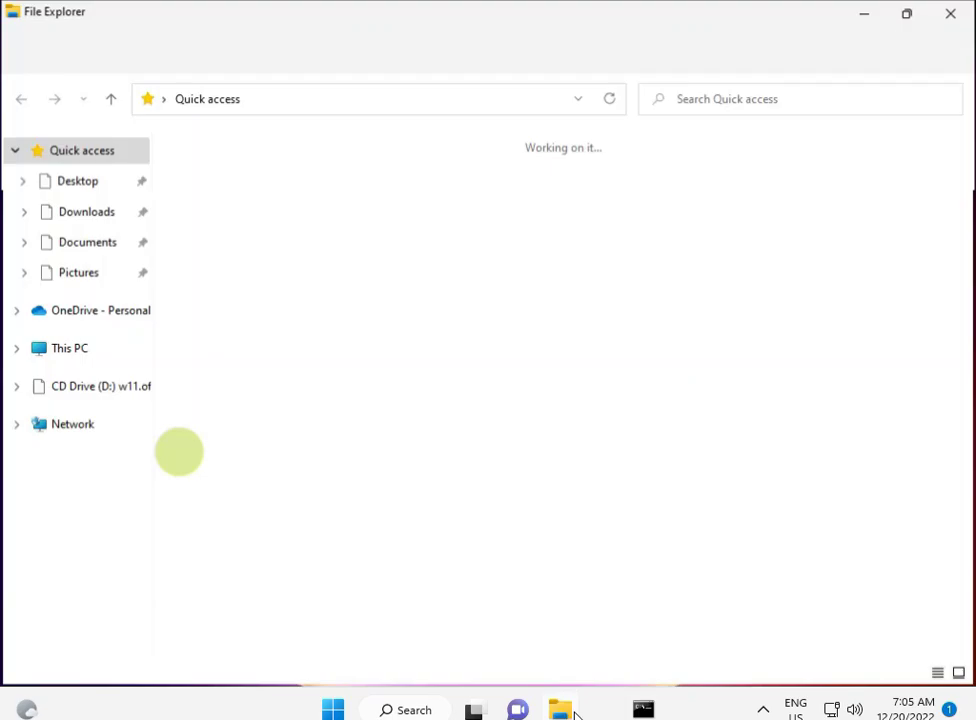
click(72, 352)
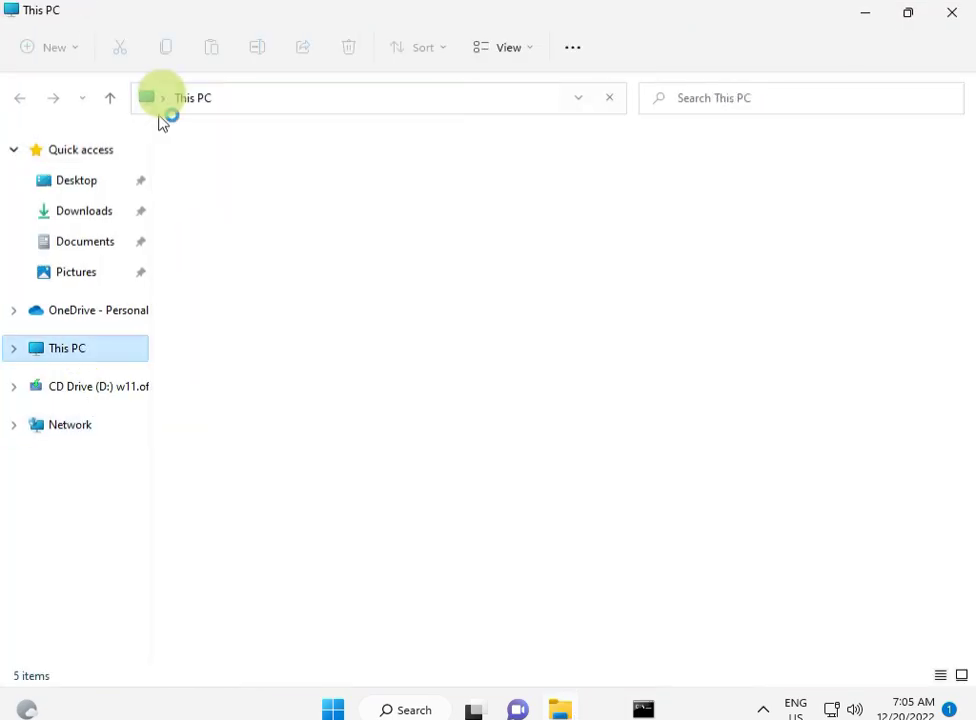
click(164, 100)
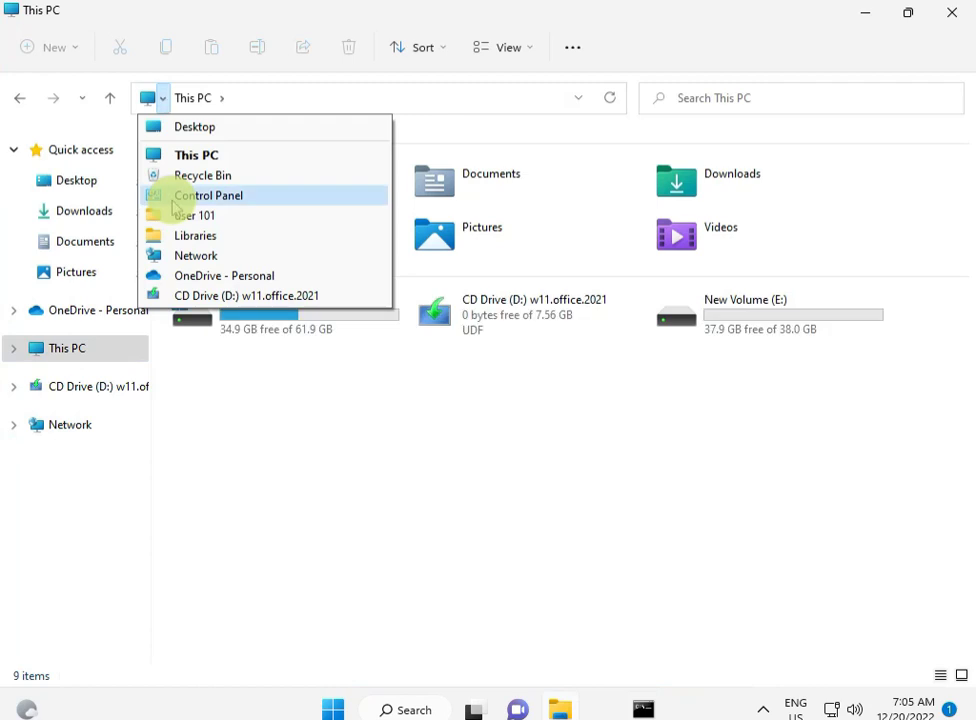
key(Escape)
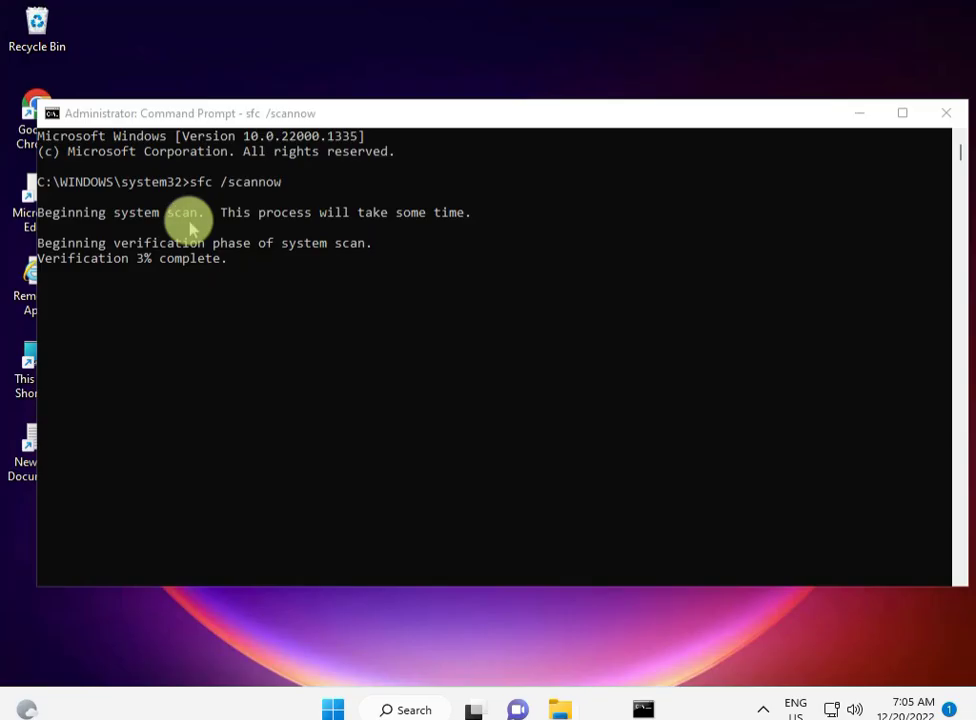
click(187, 218)
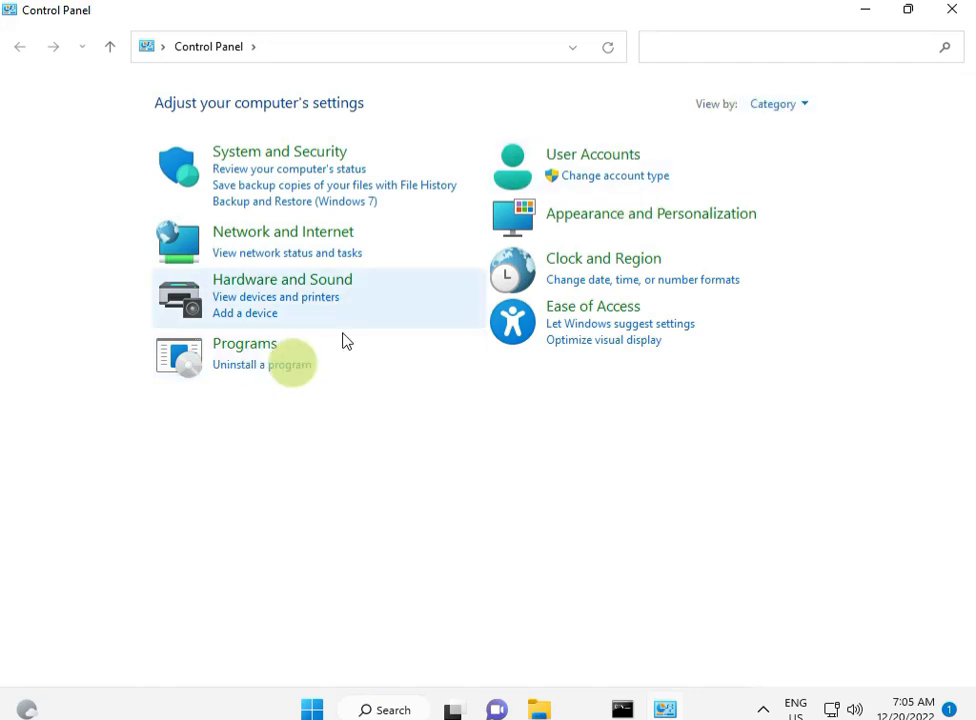
Go to Installed Updates from Uninstall a program and select Security Update KB5021234.
click(299, 368)
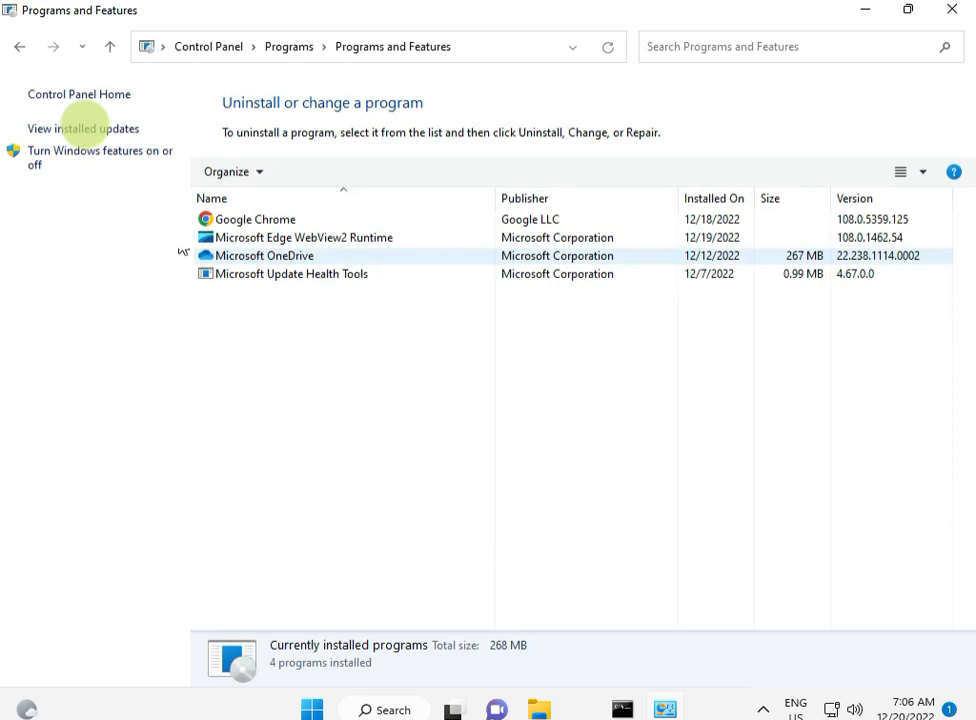
click(80, 128)
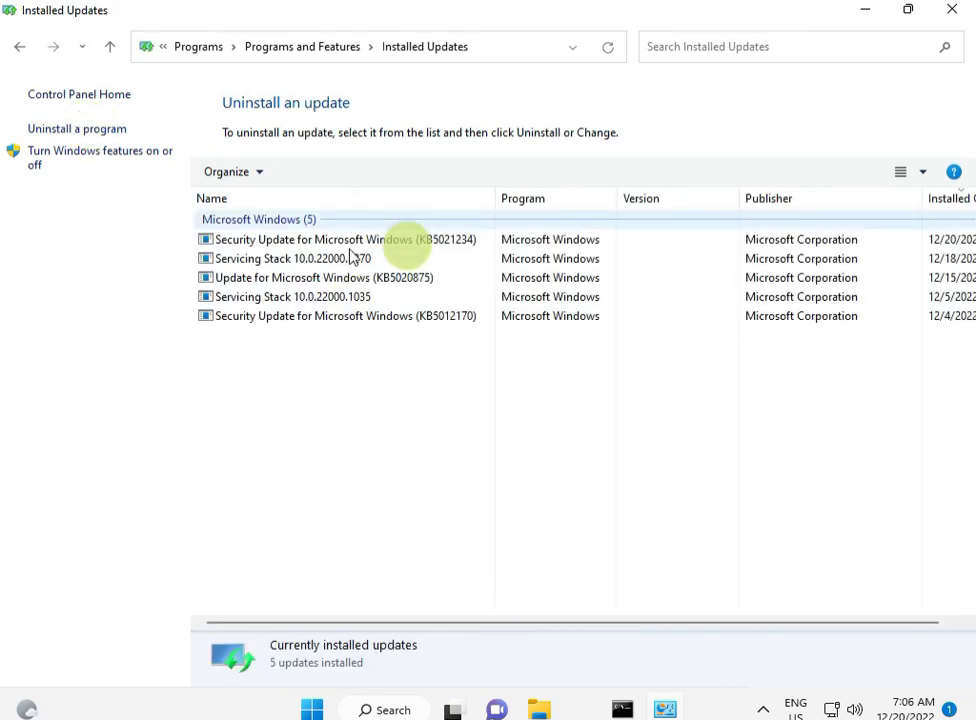
click(405, 240)
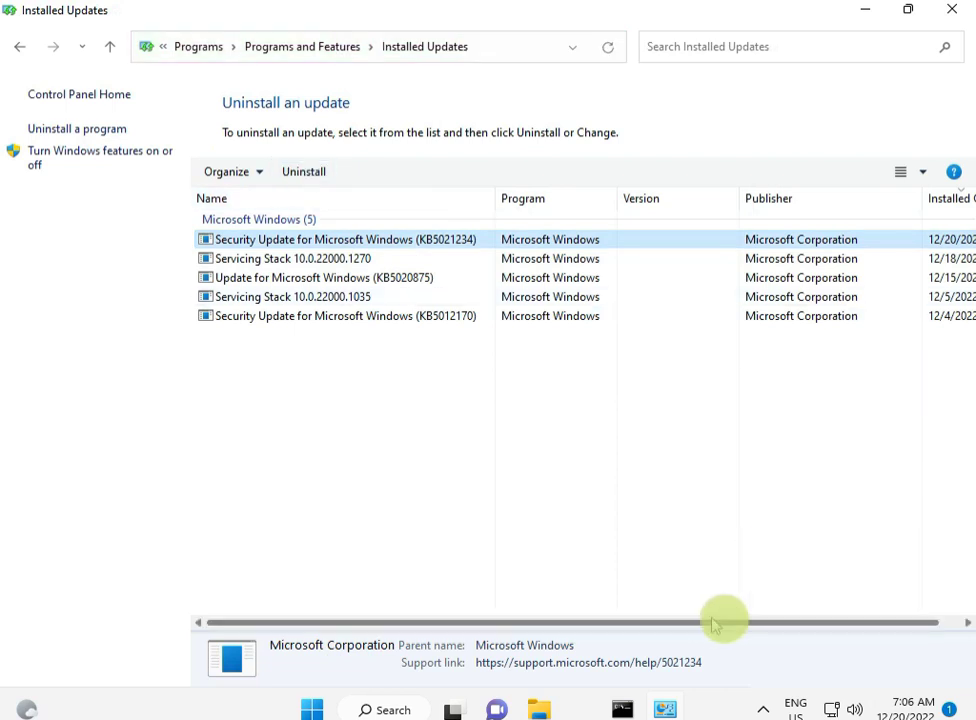
drag(717, 625, 727, 629)
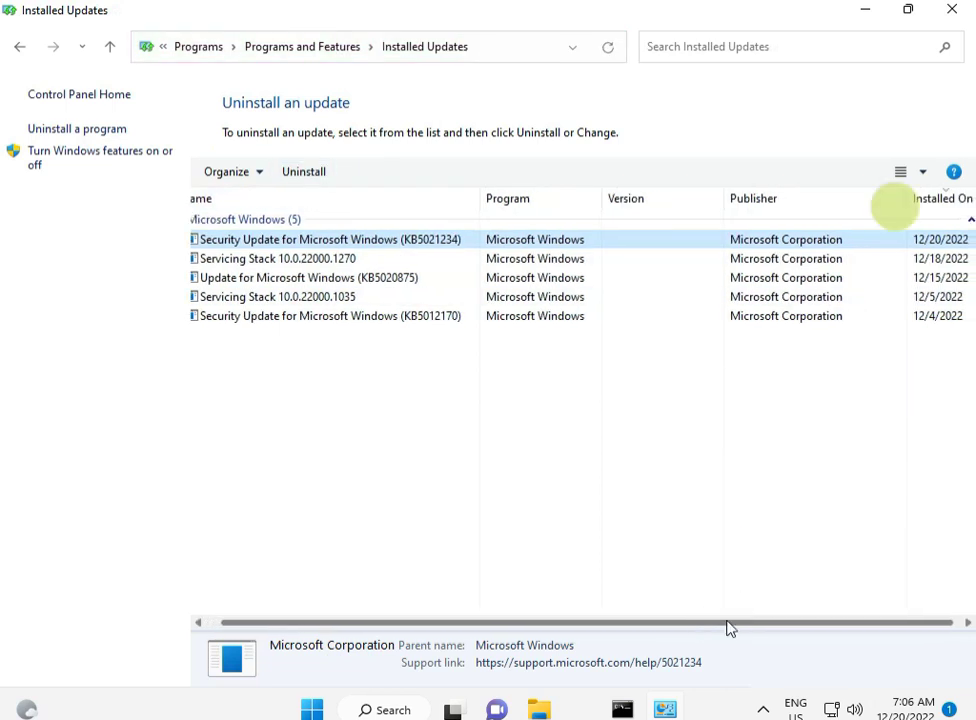